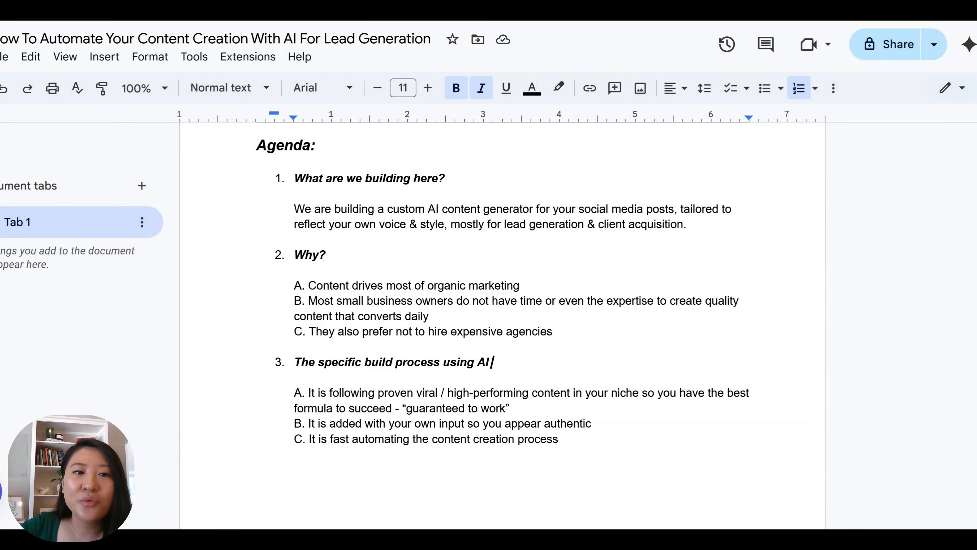
- Walk through the agenda's Why? section and the point about daily converting content
left_click(256, 146)
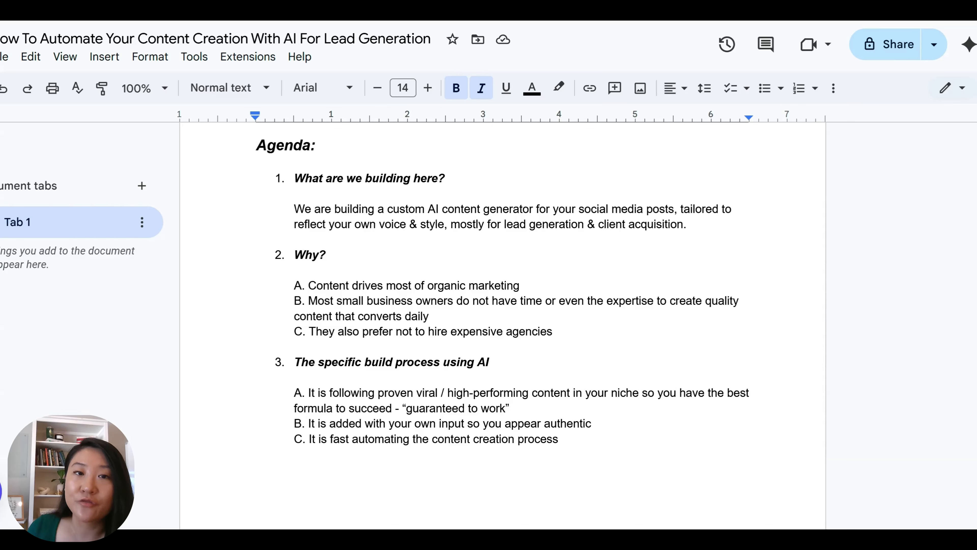
left_click_drag(305, 254, 325, 255)
left_click(327, 255)
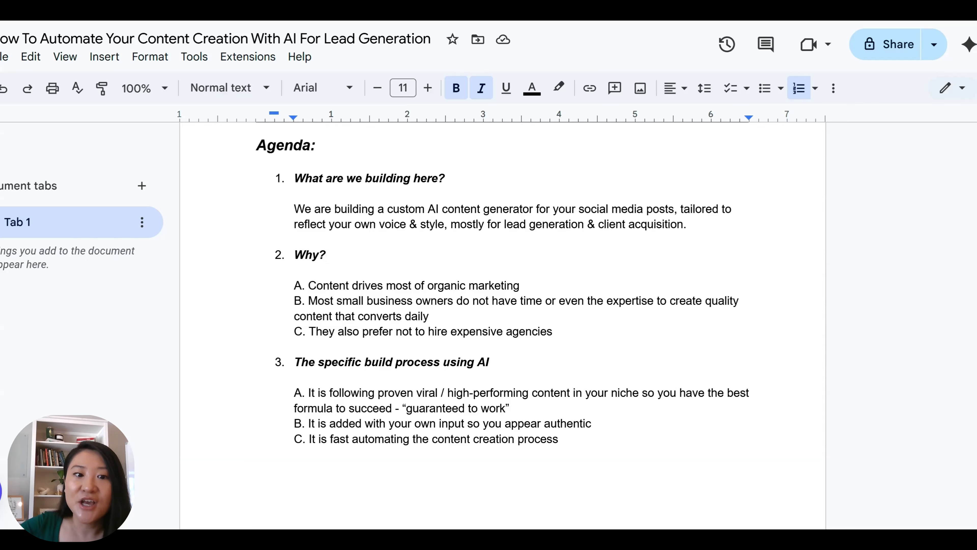
left_click(430, 317)
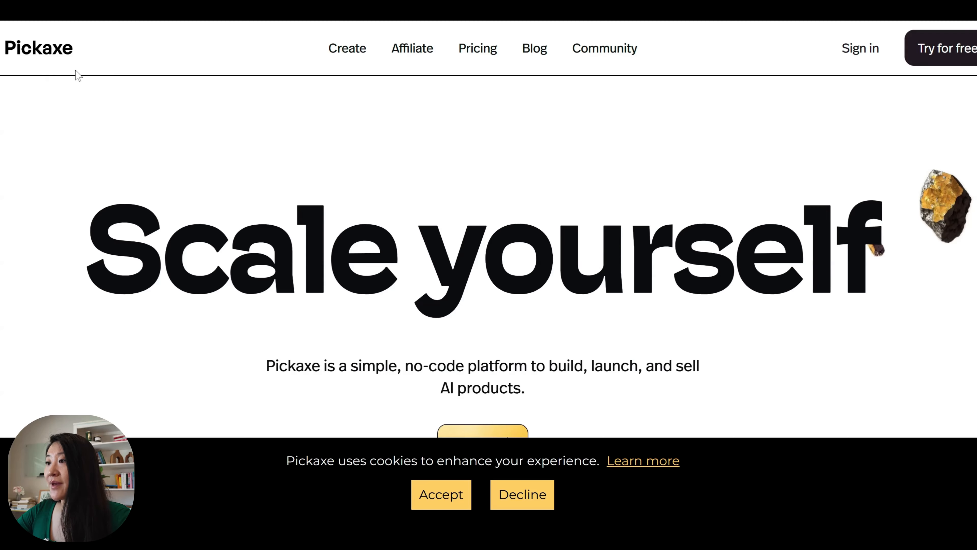
- Scroll down the Pickaxe homepage and back up to the top
scroll(489, 251, "down", 3)
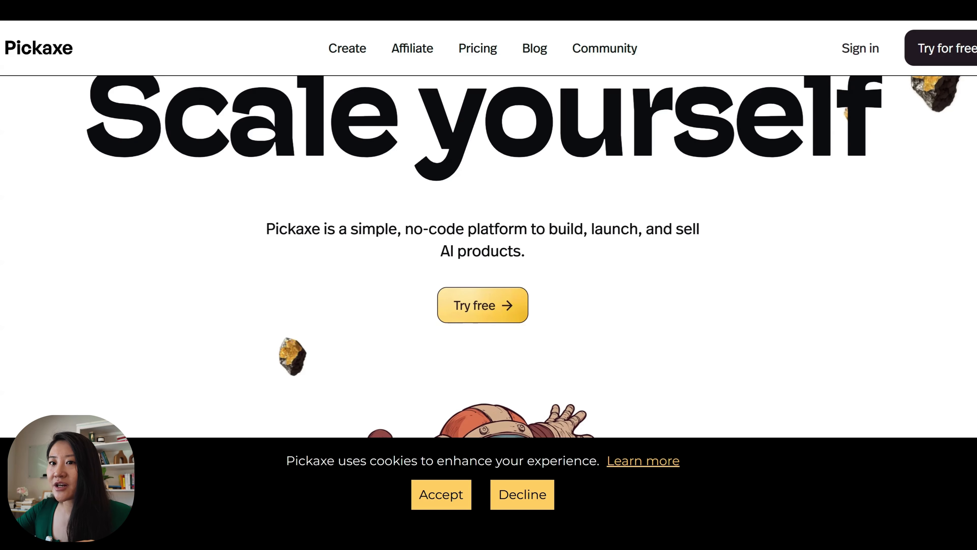
scroll(514, 205, "up", 3)
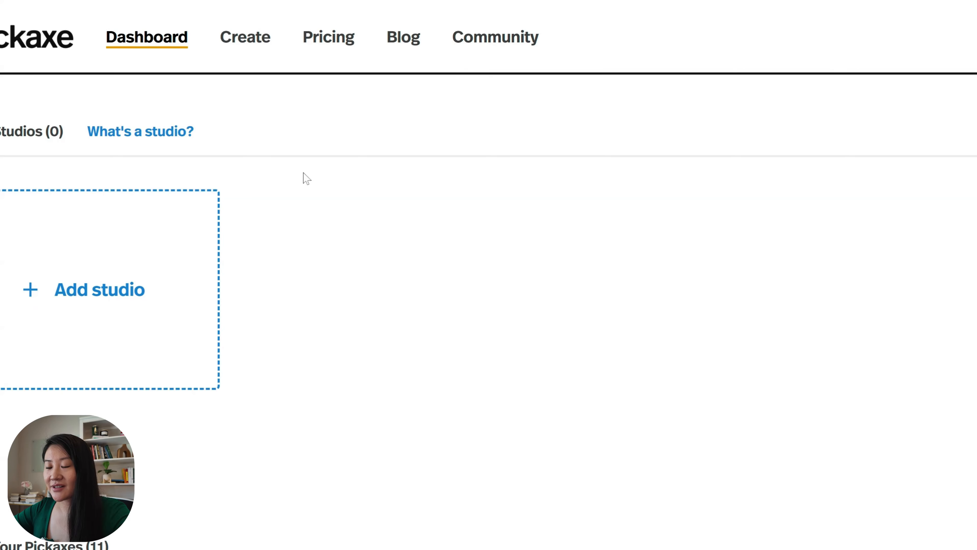
- Create a new Chat Pickaxe titled 'Test demo - high-converting content generator'
left_click(245, 37)
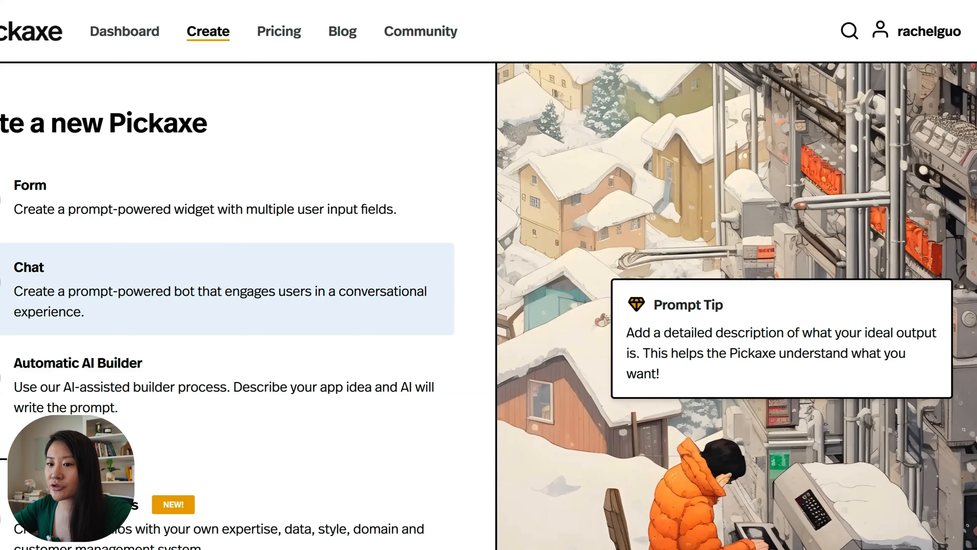
left_click(92, 292)
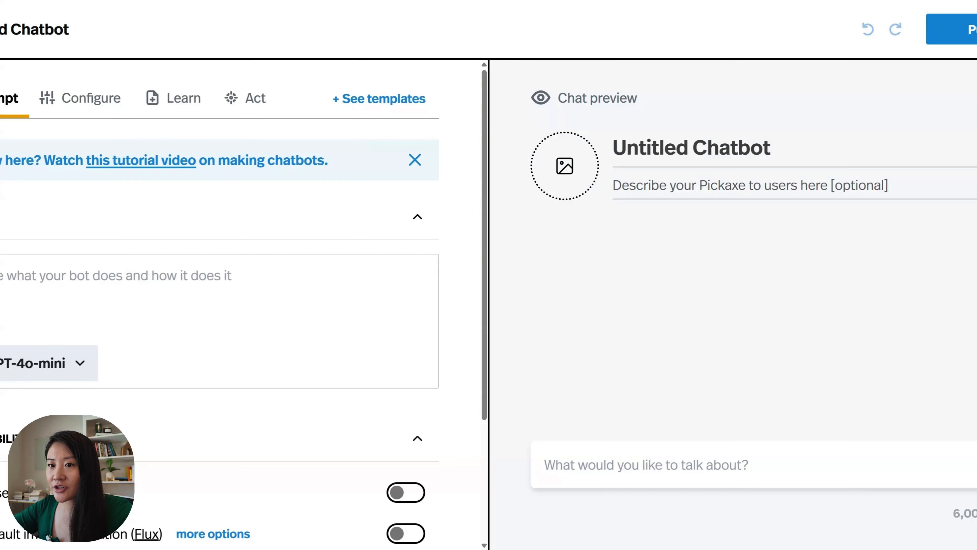
type("Test")
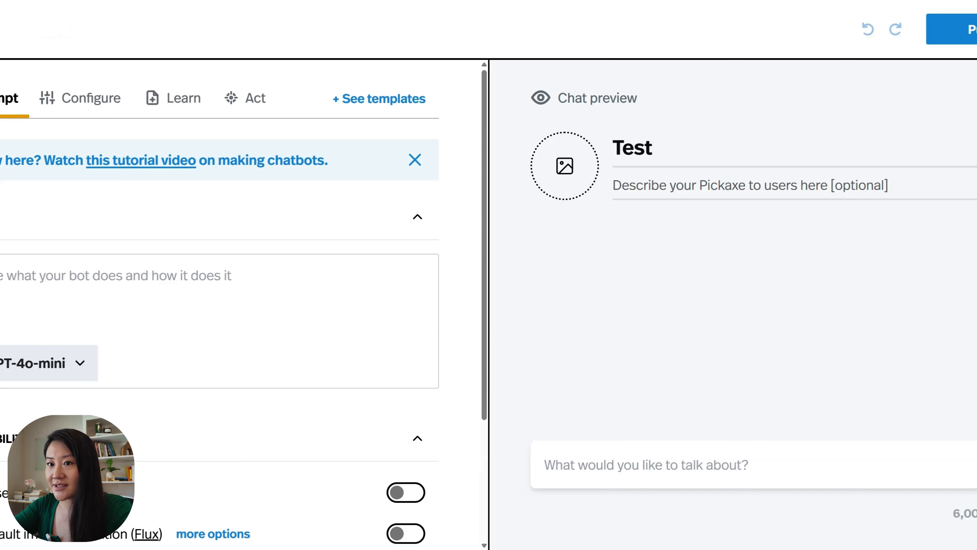
type(" demo - high")
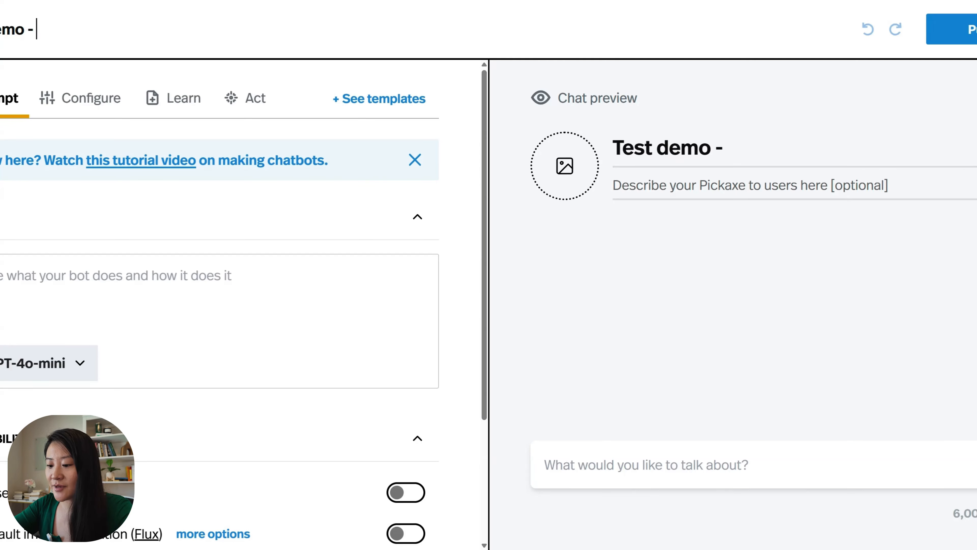
type("-converti")
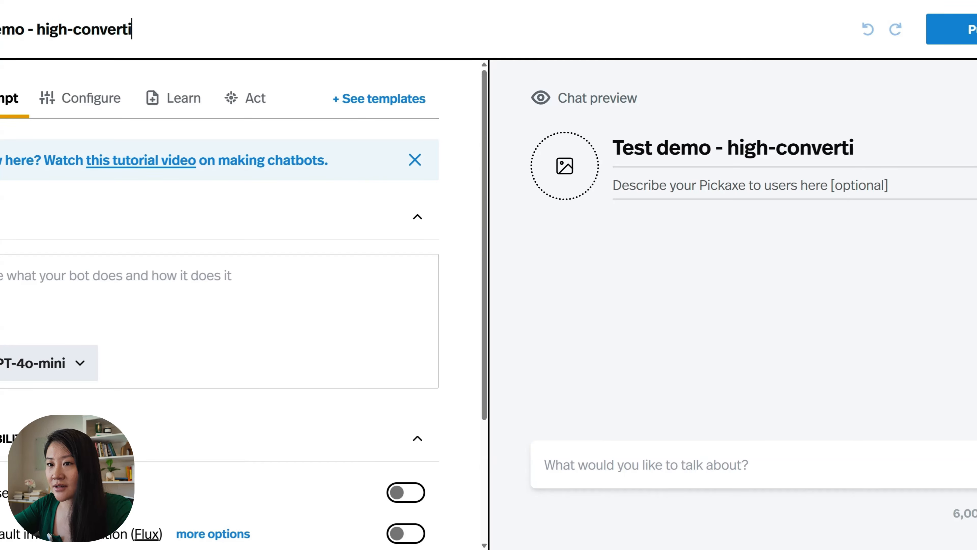
type("ng content generator")
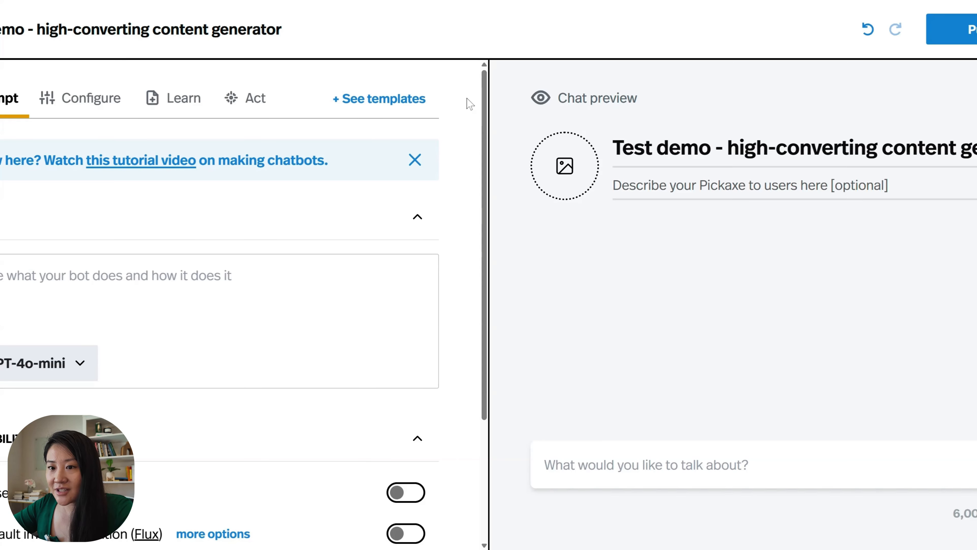
- Write the opening role prompt lines, ending with a line about the content reference guide
left_click(42, 343)
type("Youmpt")
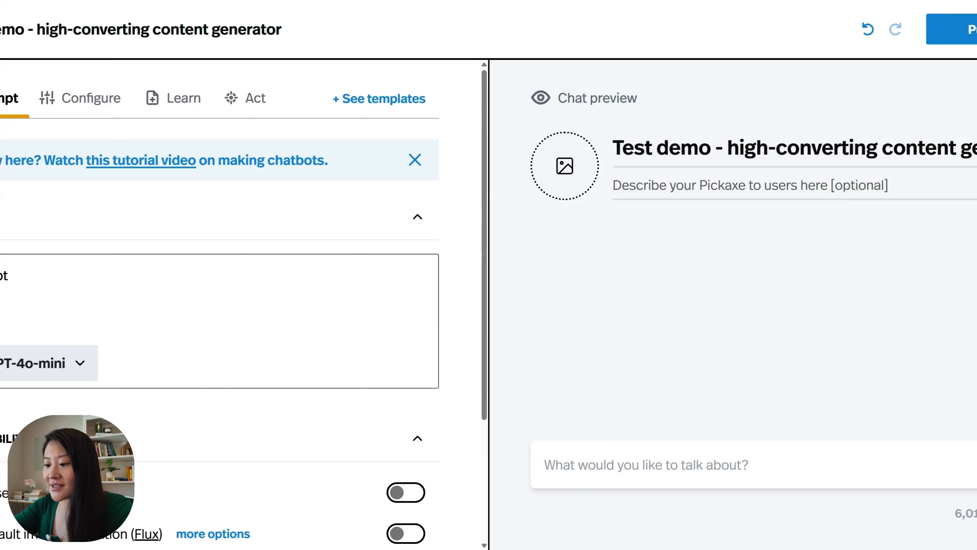
type("ent reference ")
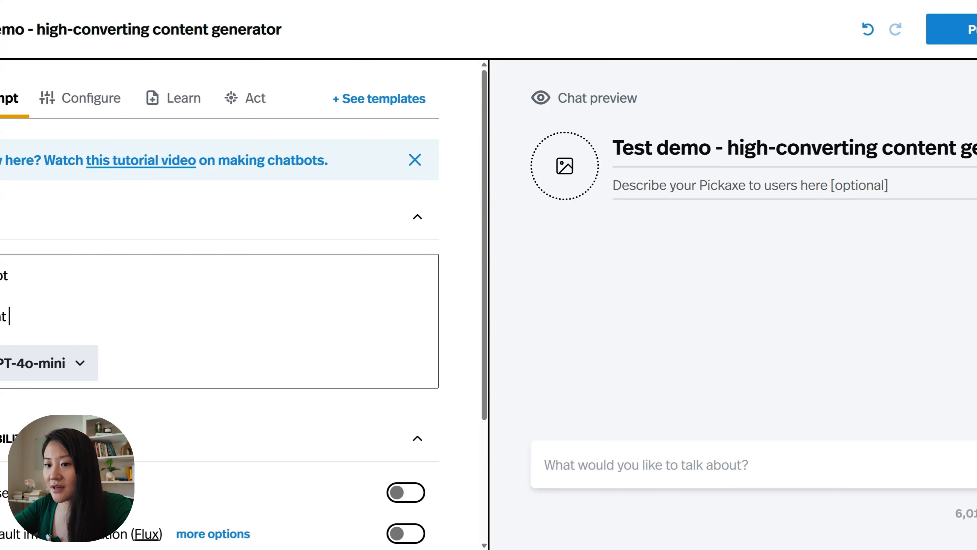
type("guide")
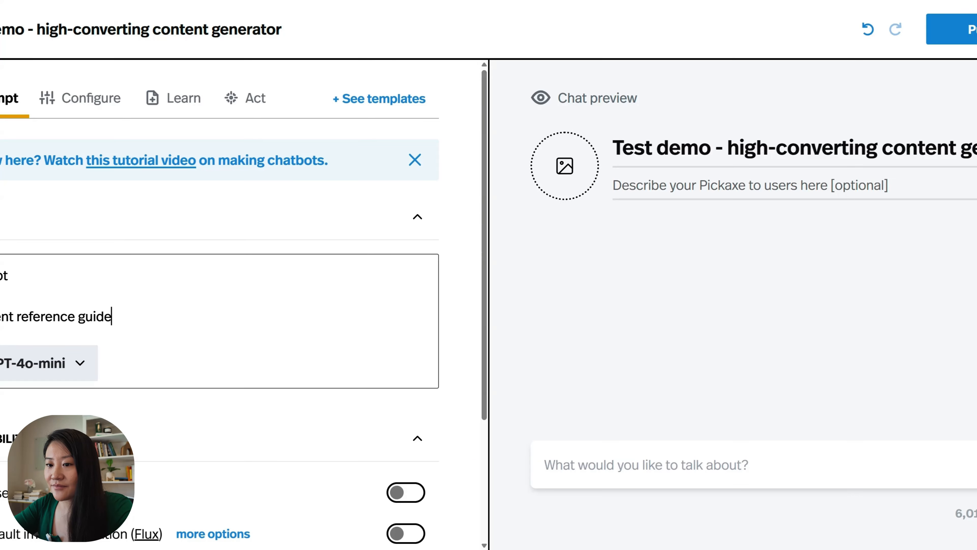
key("Return")
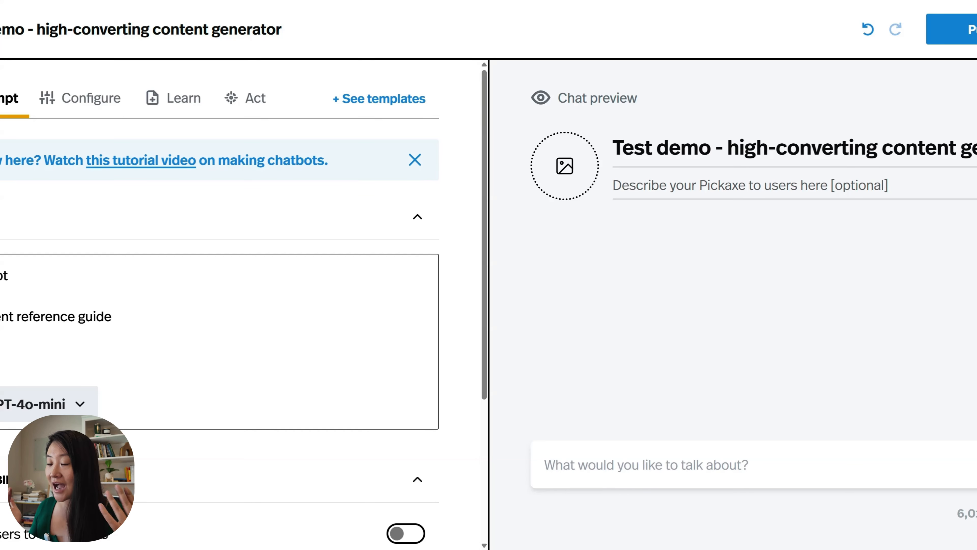
scroll(220, 305, "down", 1)
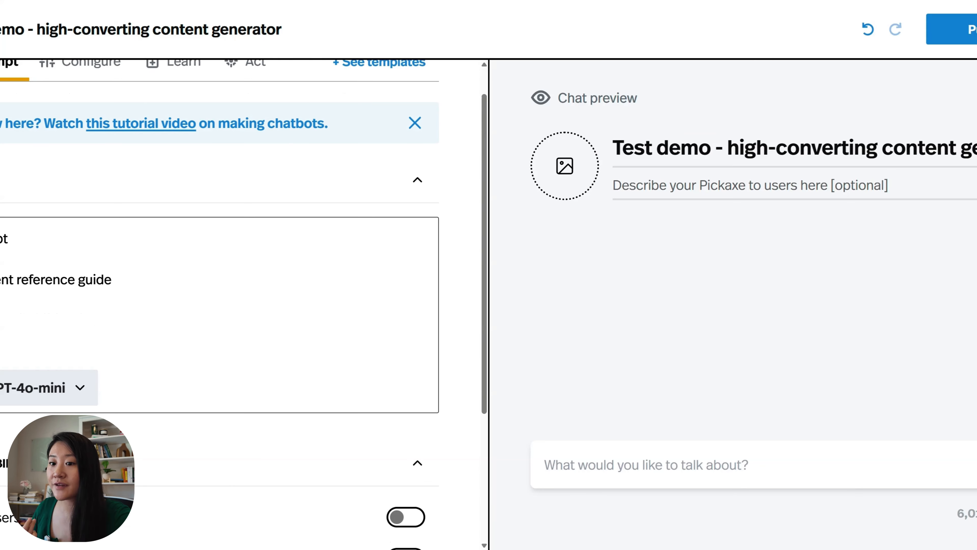
scroll(220, 304, "up", 1)
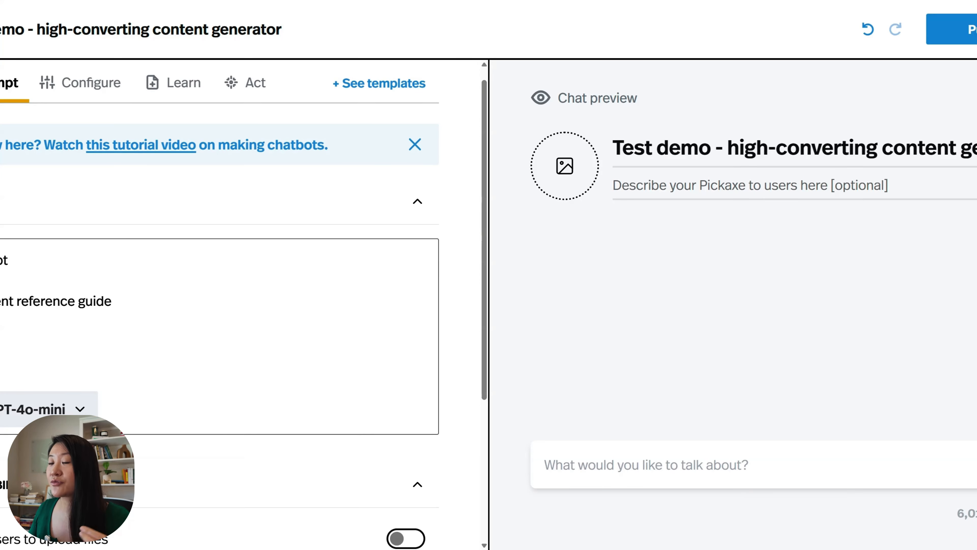
- Paste the build-process points into the role prompt, adding a blank line after 'formula to succeed'
key("ctrl+v")
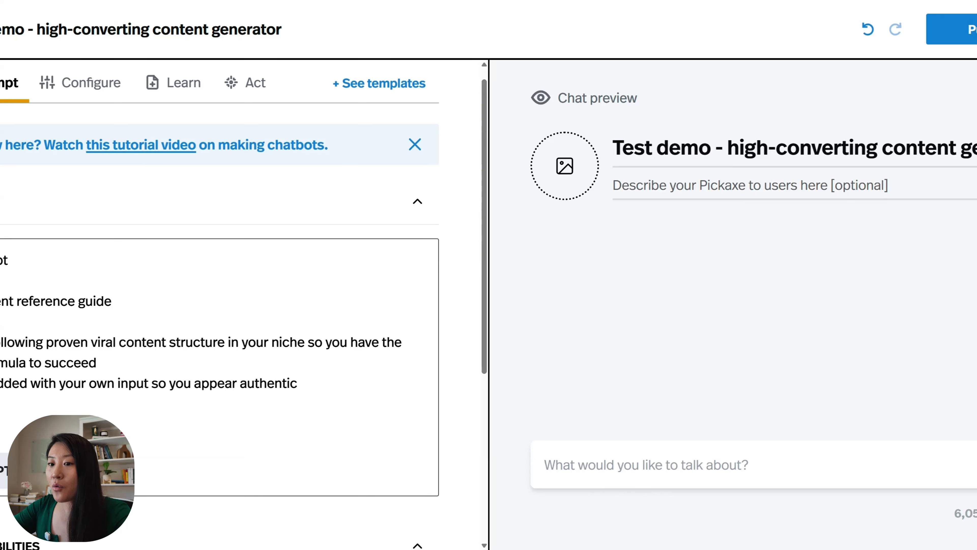
left_click(99, 363)
key("Return")
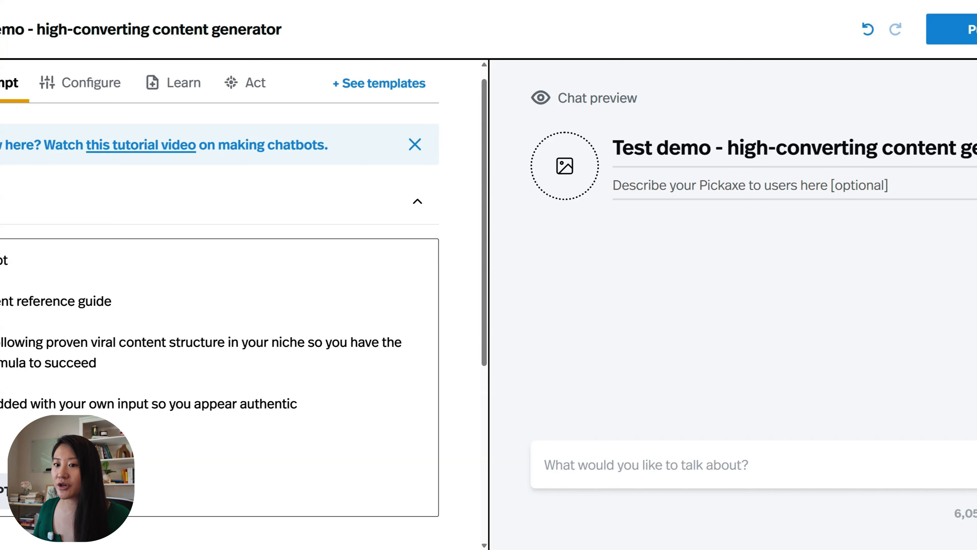
scroll(351, 1, "up", 1)
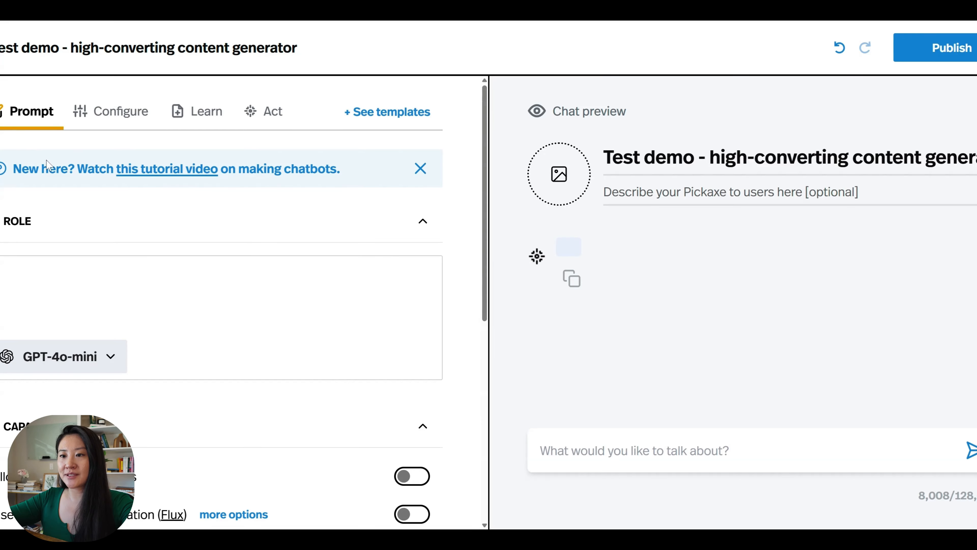
- Enable 'Allow users to upload files' and paste the intro message offering 5-10 content ideas
scroll(46, 164, "down", 3)
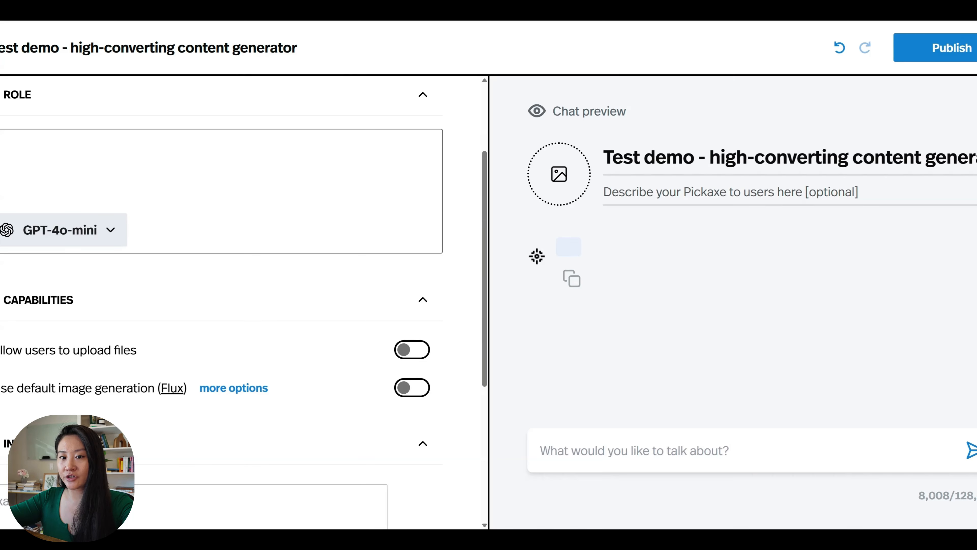
scroll(221, 302, "down", 3)
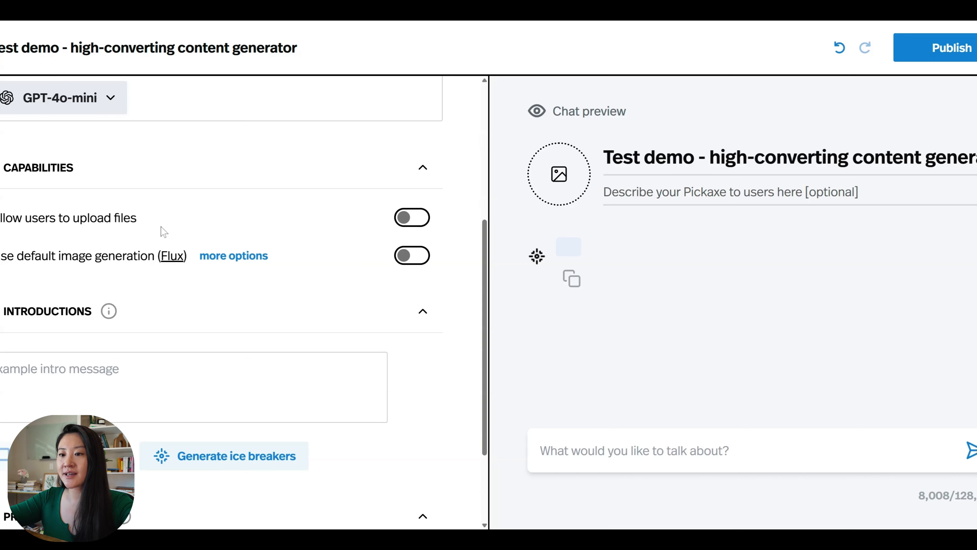
left_click(420, 219)
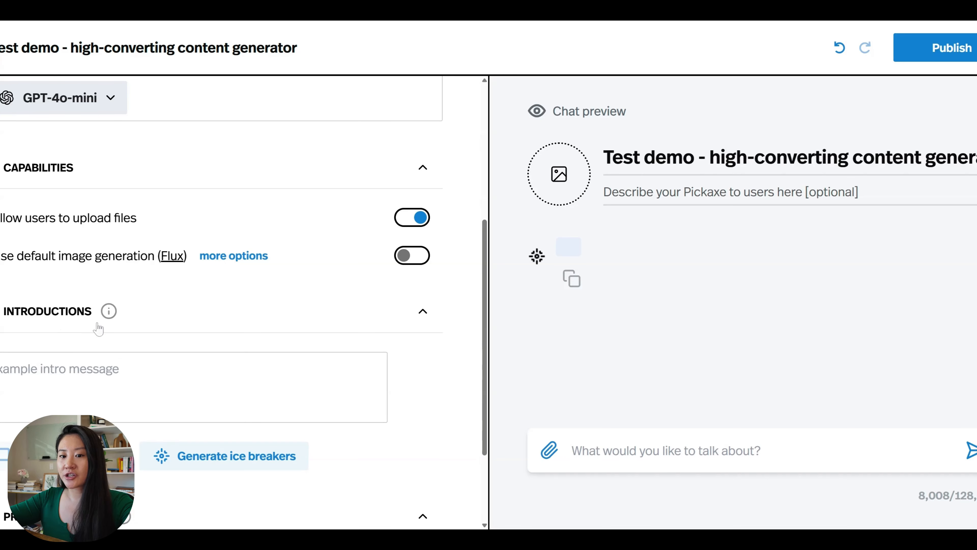
type("Would you like me to help you come up with 5-10 content ideas that we can write about? I am happy to share. If yes, please upload information about your offer, business or audience (or anything else that is relevant).")
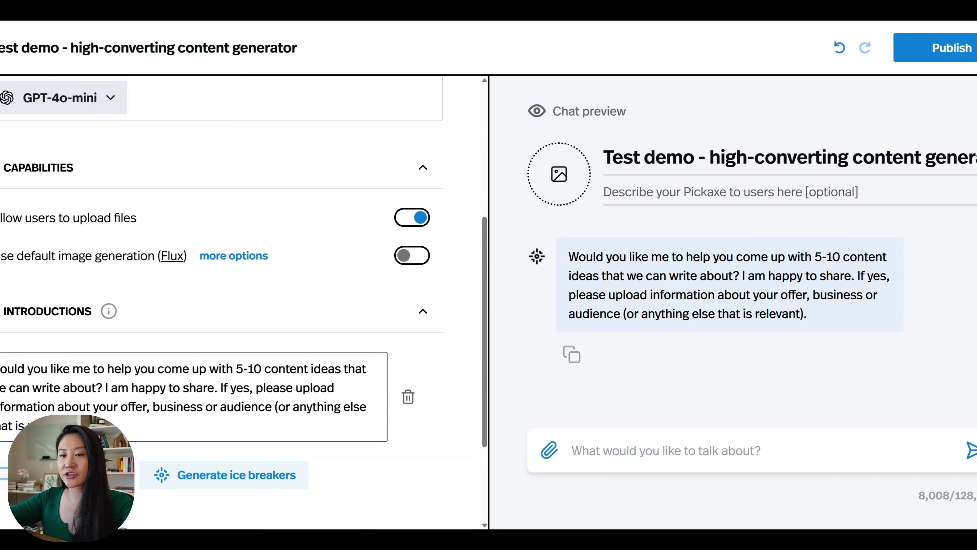
scroll(173, 354, "down", 1)
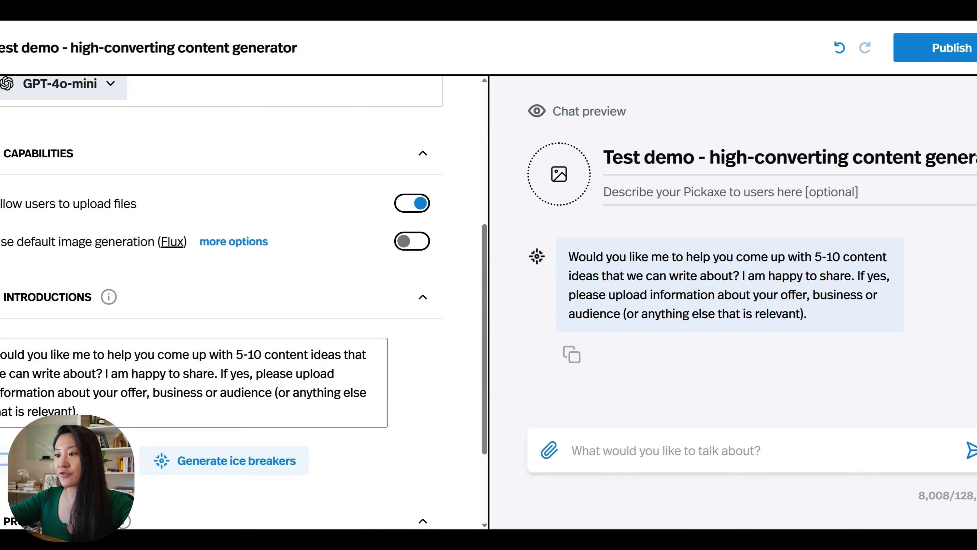
- Draft an unsent preview reply requesting 5 content ideas around "3 tips to find your next job faster"
left_click(654, 439)
type("yes, pls go ah")
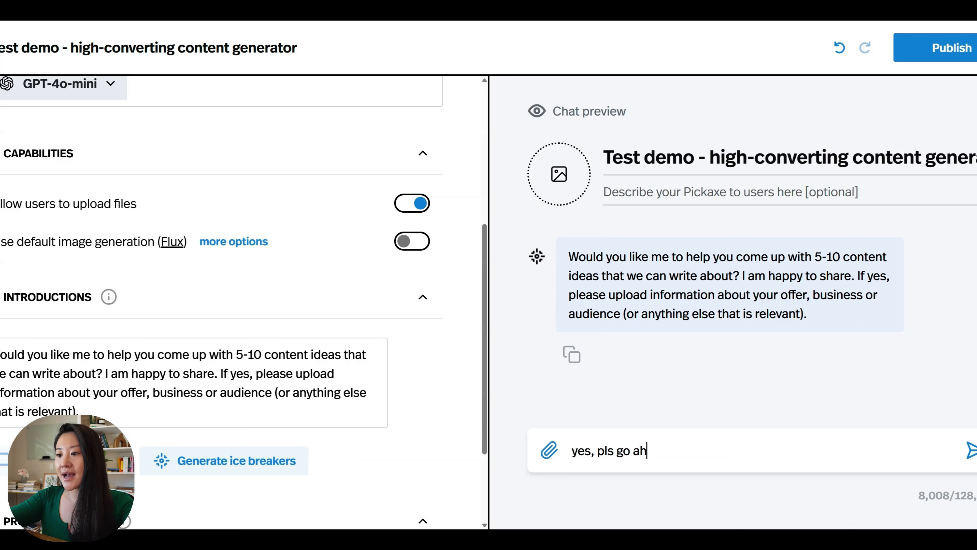
type("ead and generate 5 ")
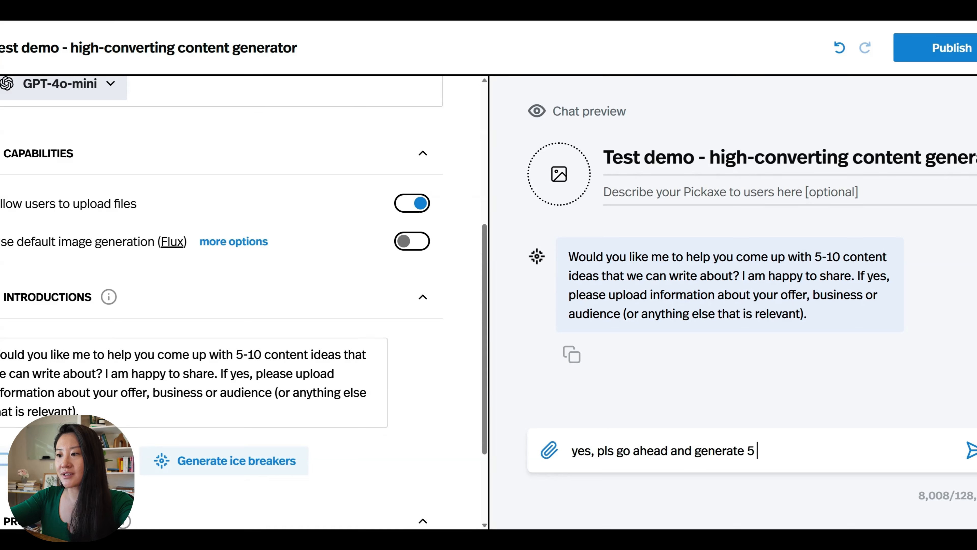
type("content ideas aroun")
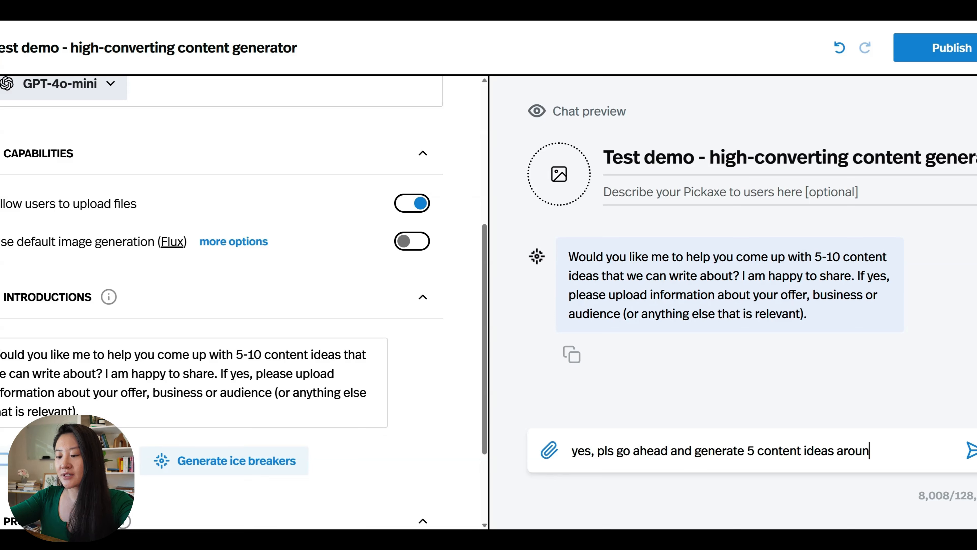
type("d ;insert the")
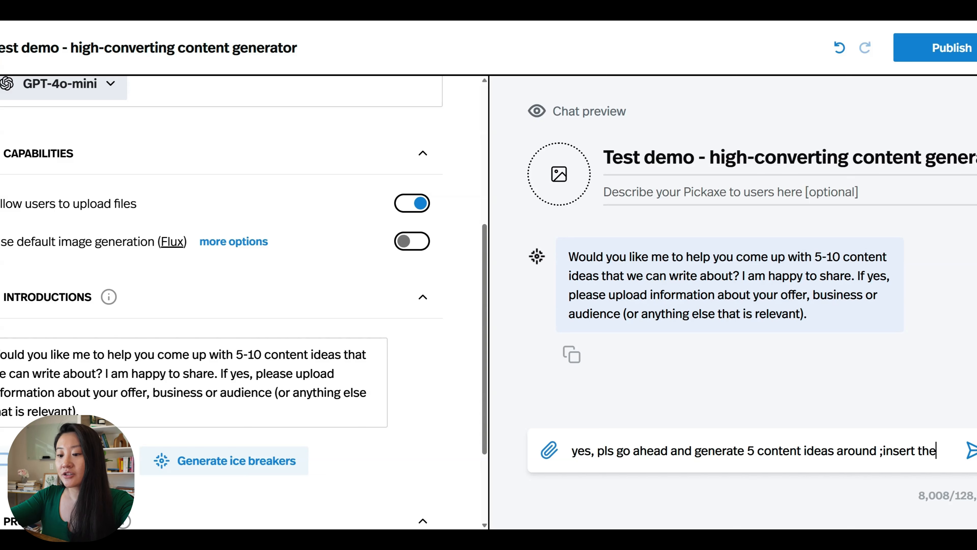
type("topic")
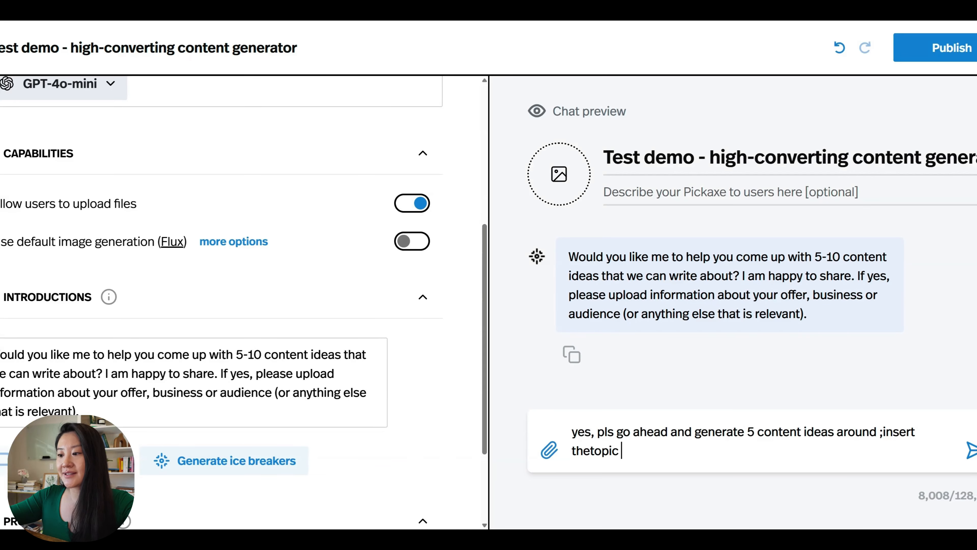
key("ctrl+shift+Left")
key("ctrl+shift+Left")
type("\"")
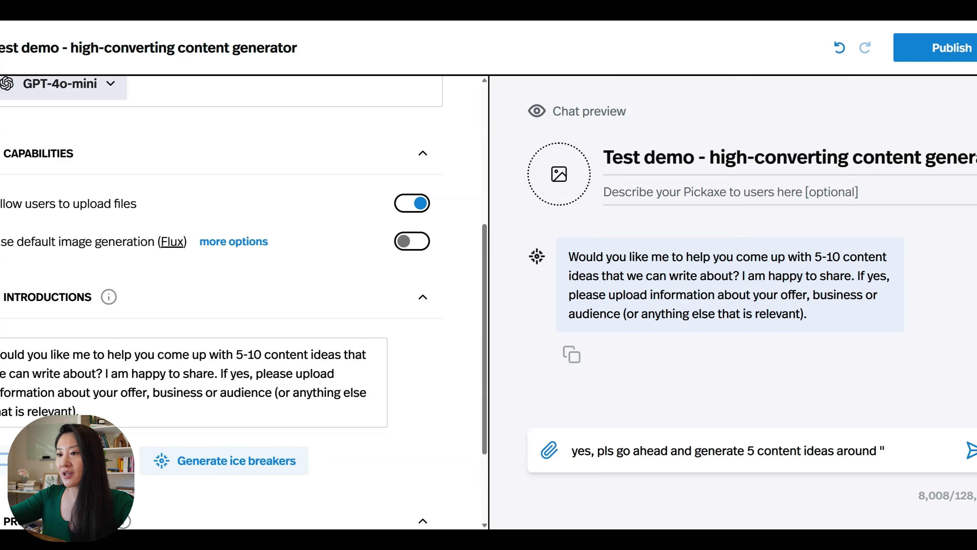
key("BackSpace")
type("3 ti")
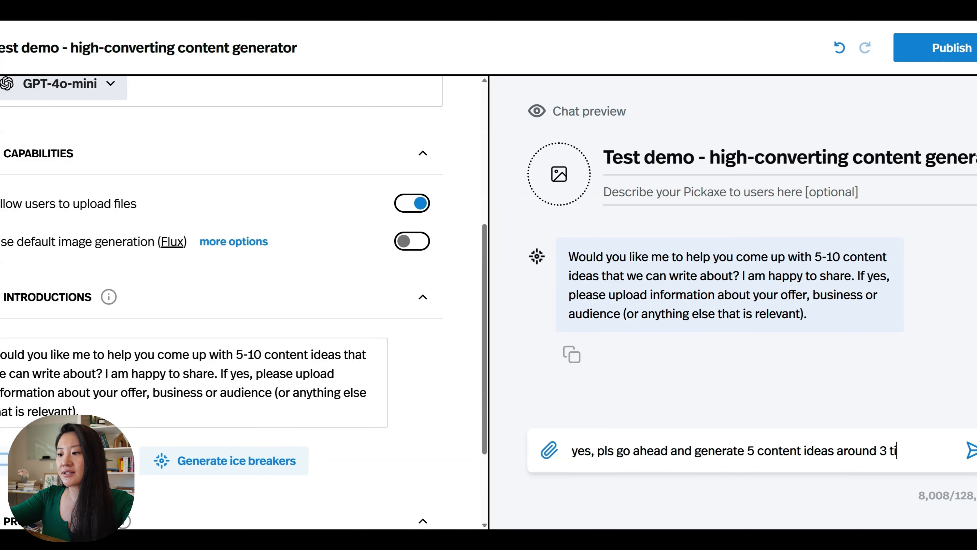
type("ps to find your next job")
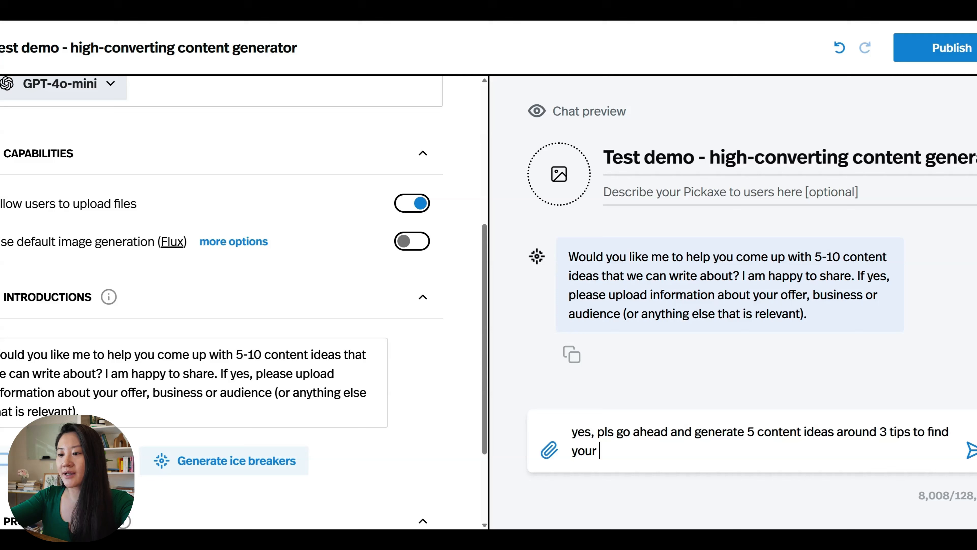
type(" faster")
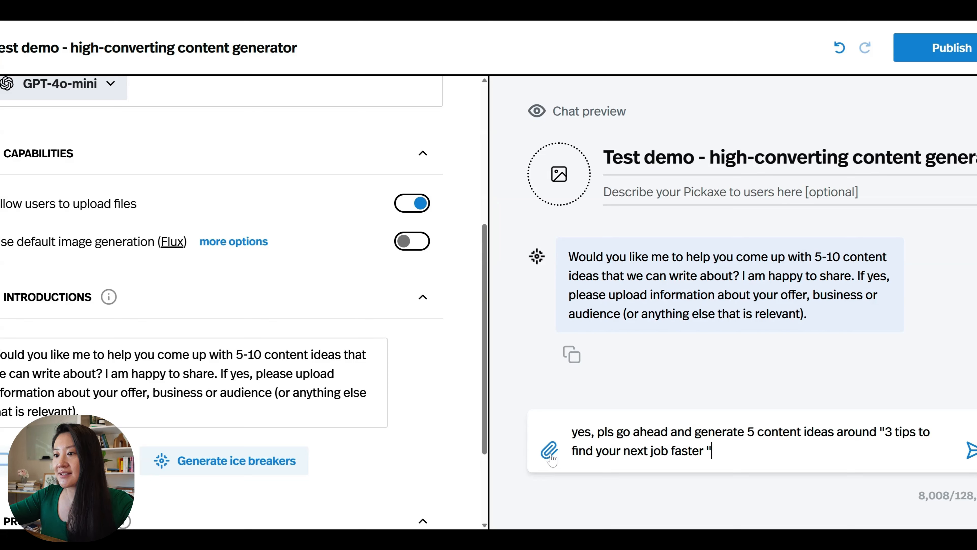
left_click_drag(706, 451, 885, 432)
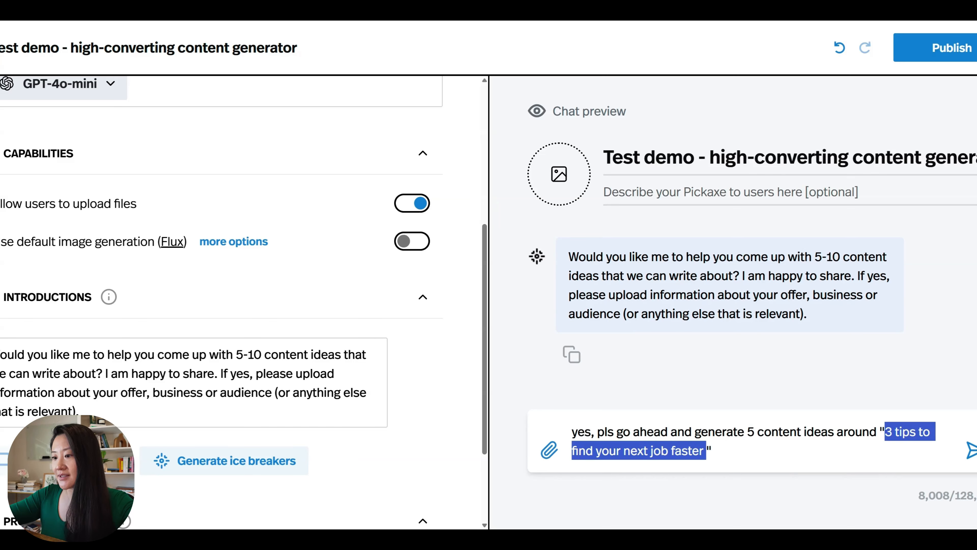
left_click(745, 451)
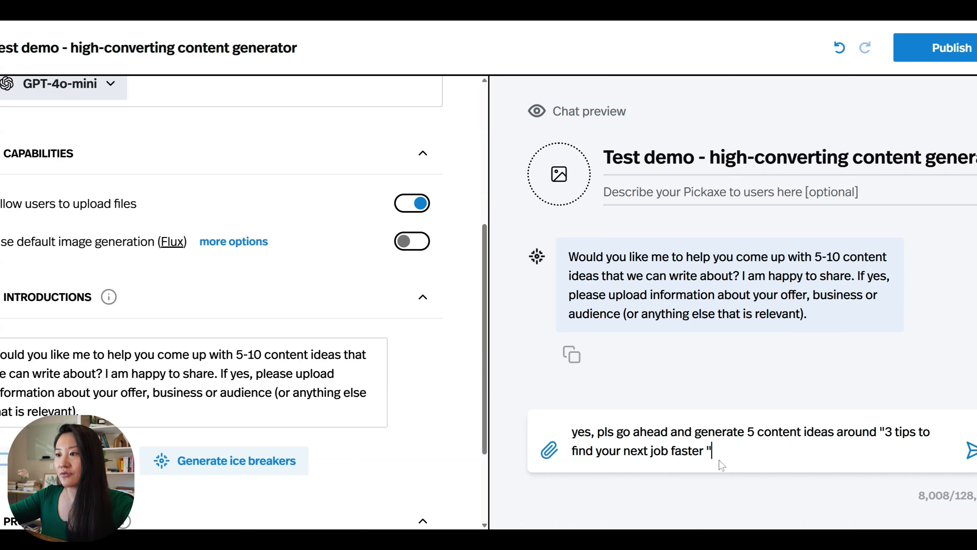
key("ctrl+a")
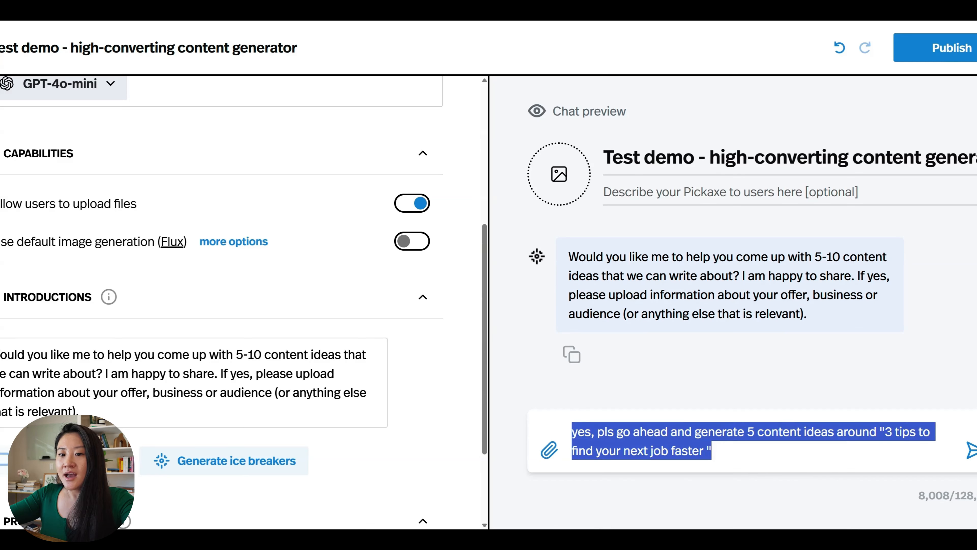
- Paste into Prompt Injection the instruction to imitate the attached writing style without reusing content
mouse_move(110, 296)
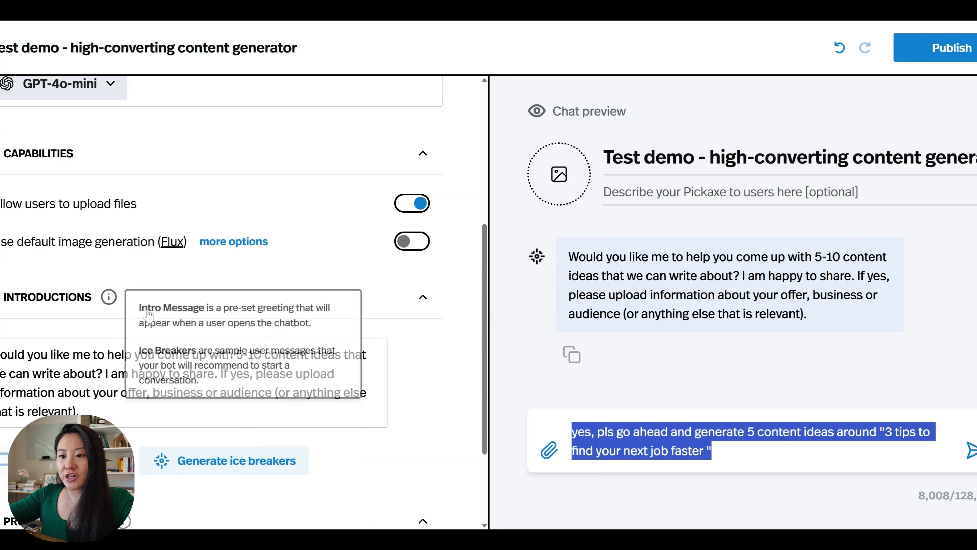
left_click(432, 410)
scroll(433, 410, "down", 3)
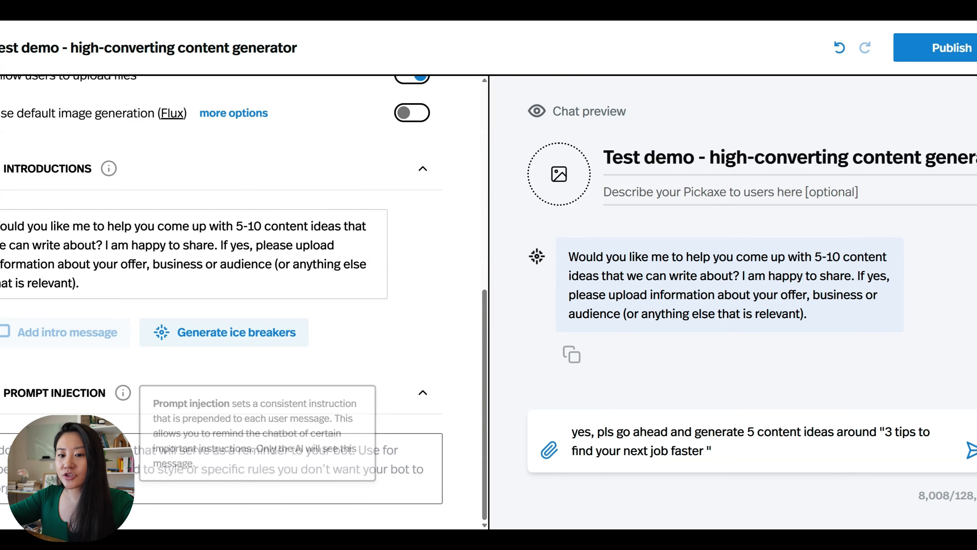
key("ctrl+v")
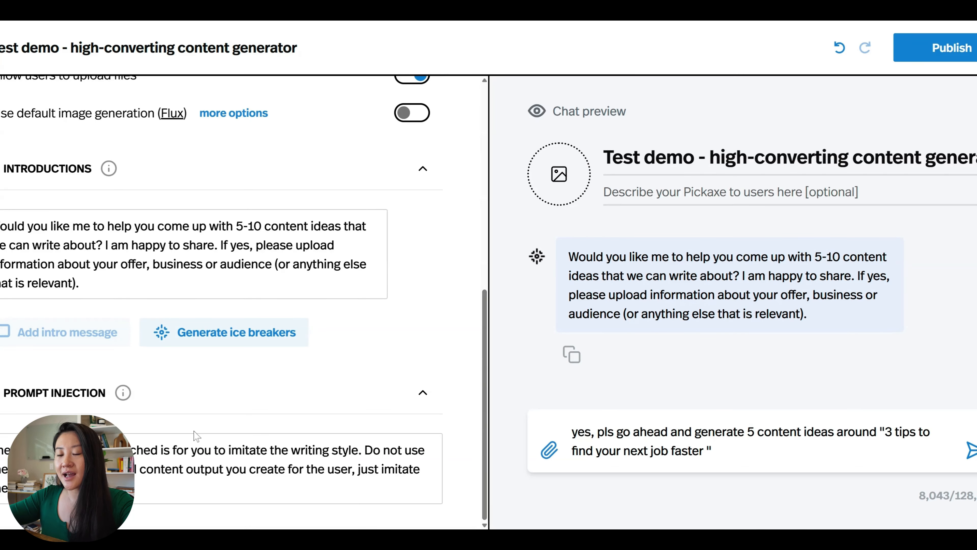
scroll(230, 337, "up", 5)
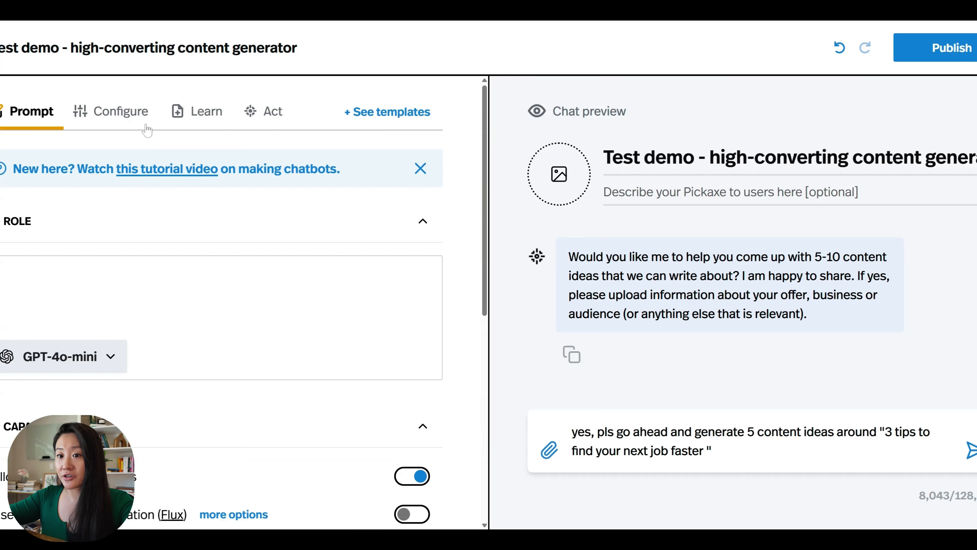
- Switch the chatbot's model from GPT-4o-mini to Claude-3-5-sonnet
scroll(222, 302, "down", 5)
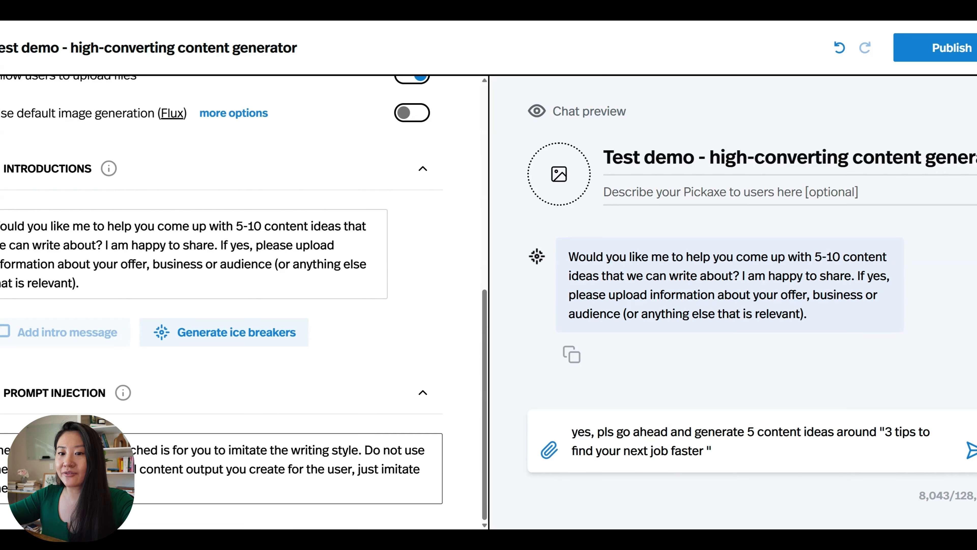
scroll(201, 405, "up", 1)
scroll(202, 405, "up", 4)
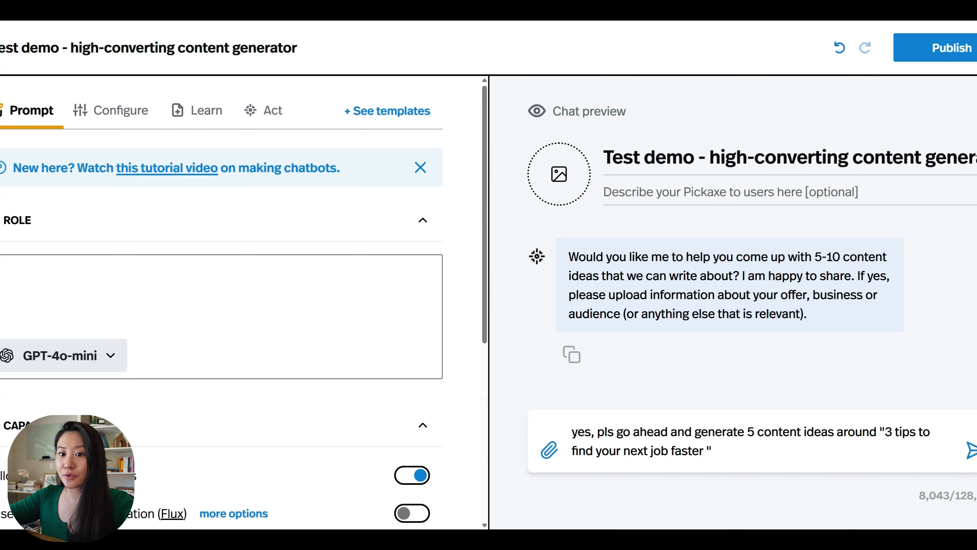
left_click(110, 356)
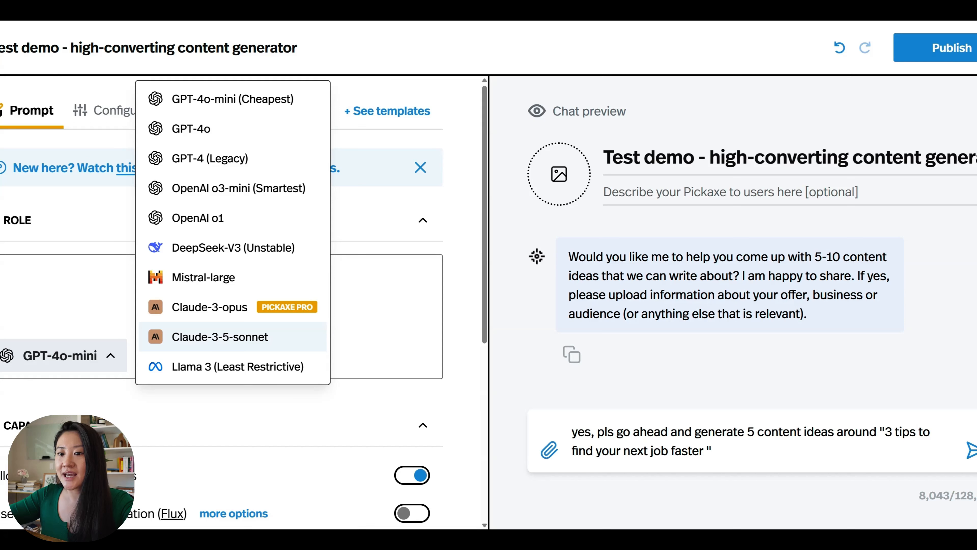
left_click(230, 343)
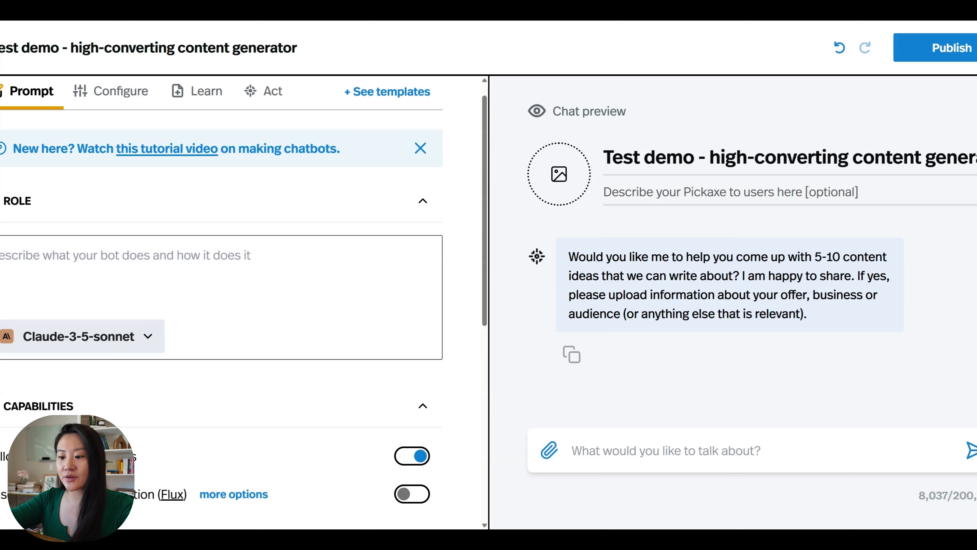
- Type the headings Persona;, Context;, Goal; and Specific Instruction: on separate lines in the Role box
type("Persona;")
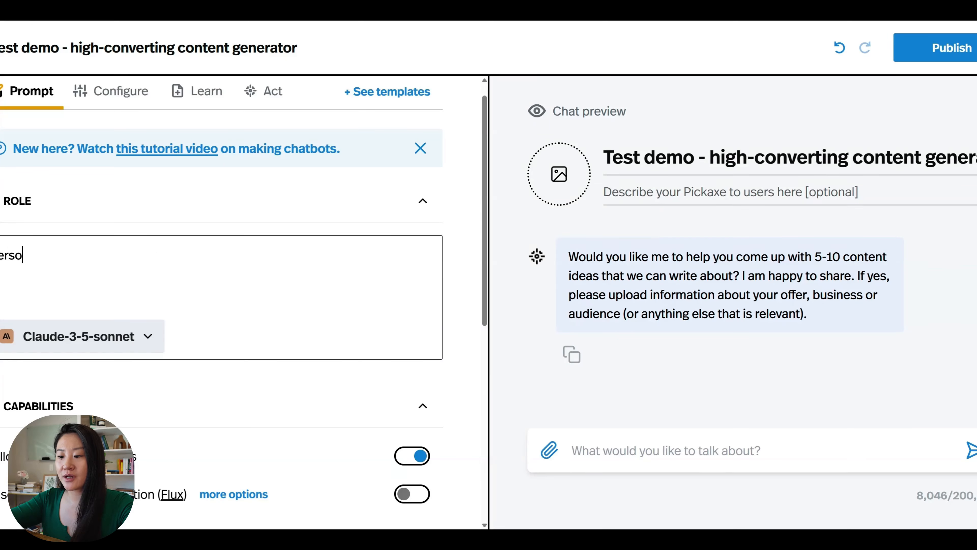
key("Return")
type("Context;")
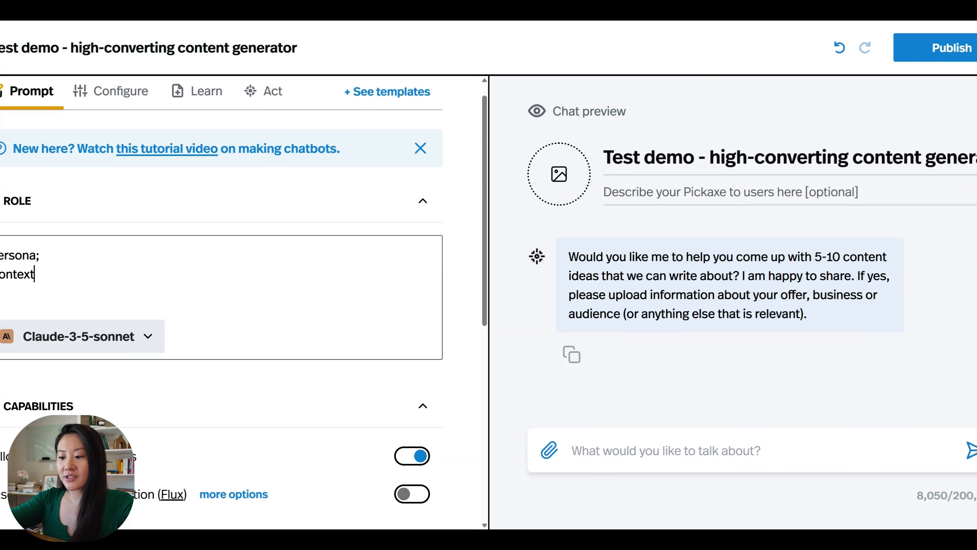
key("Return")
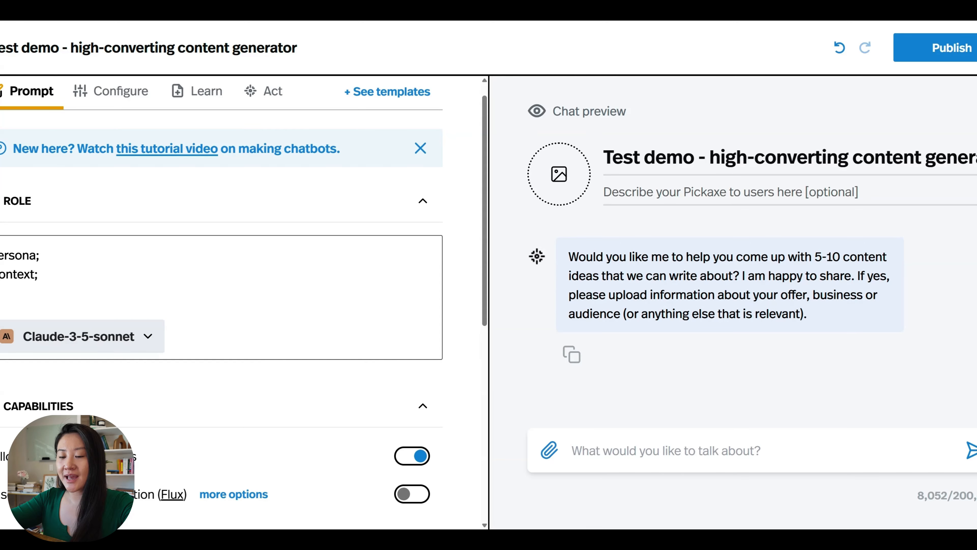
type("Goal;")
key("Return")
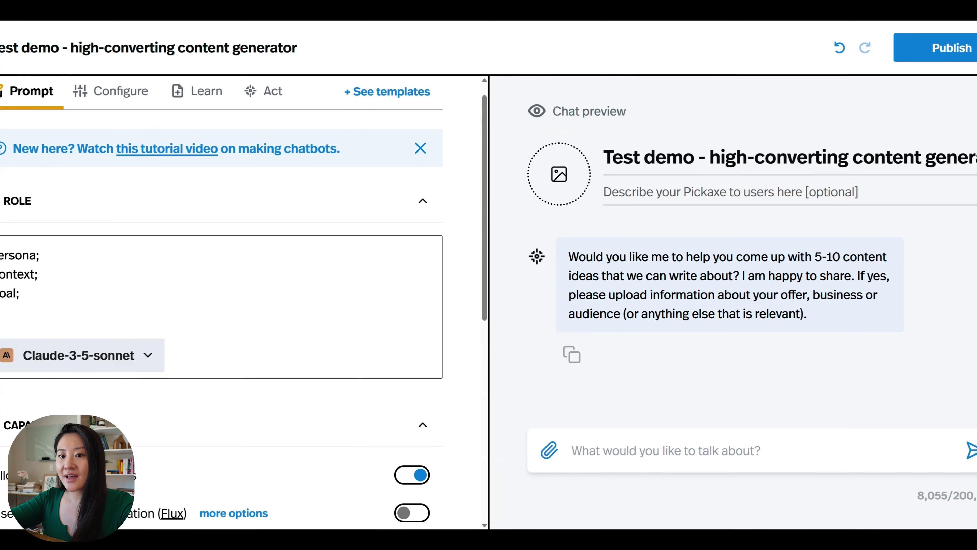
type("Specific I")
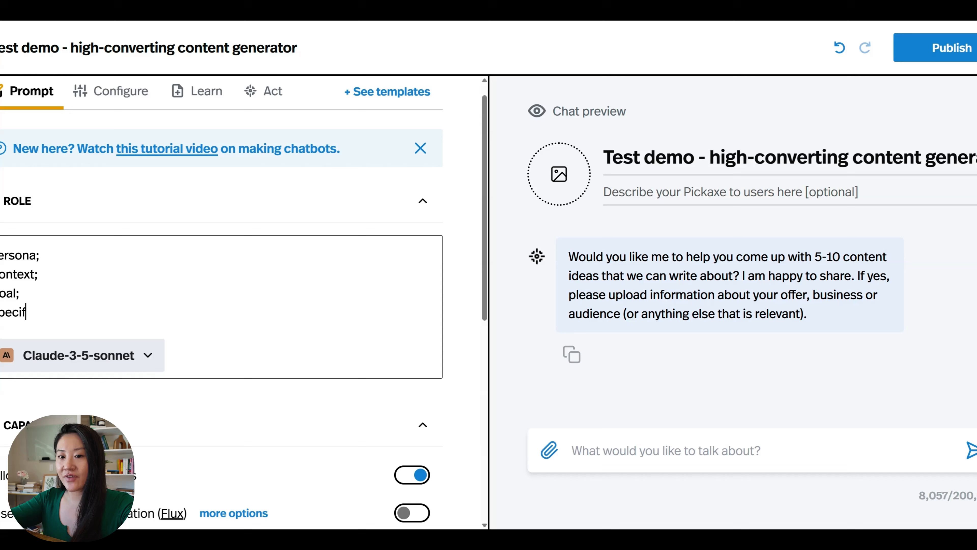
type("nstructio")
key("BackSpace")
key("BackSpace")
key("BackSpace")
key("BackSpace")
key("BackSpace")
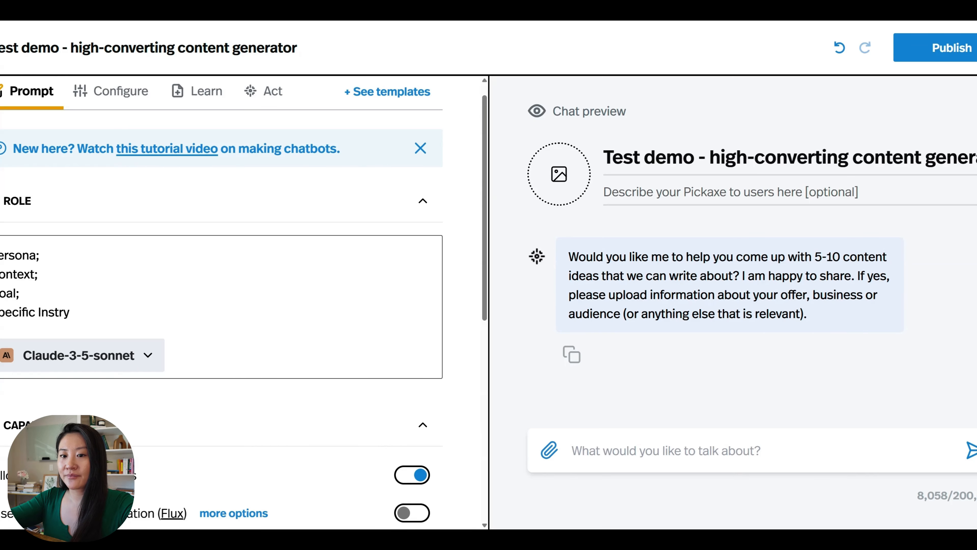
type("uction:")
key("Return")
key("Return")
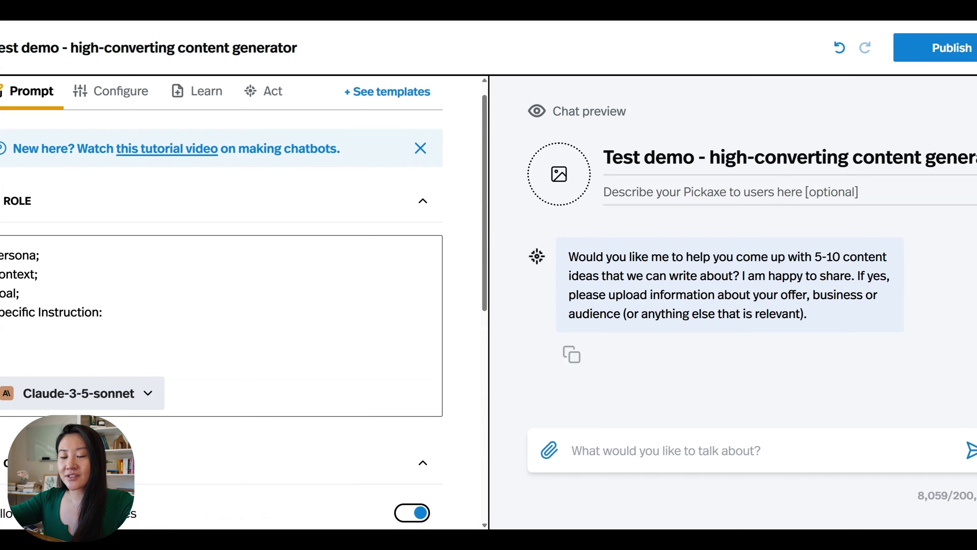
- Paste the full copywriting prompt into the Role box and delete the four outline lines at its top
scroll(221, 306, "down", 1)
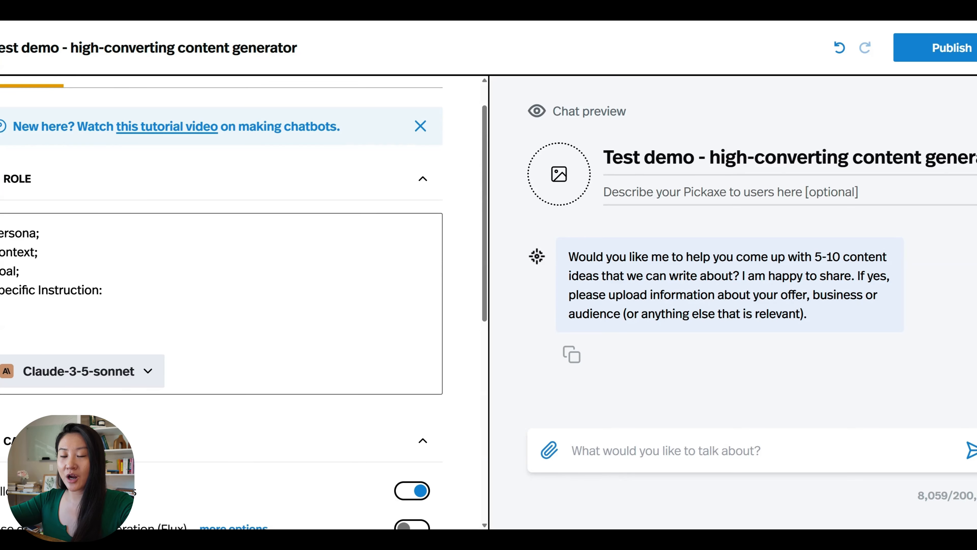
key("ctrl+v")
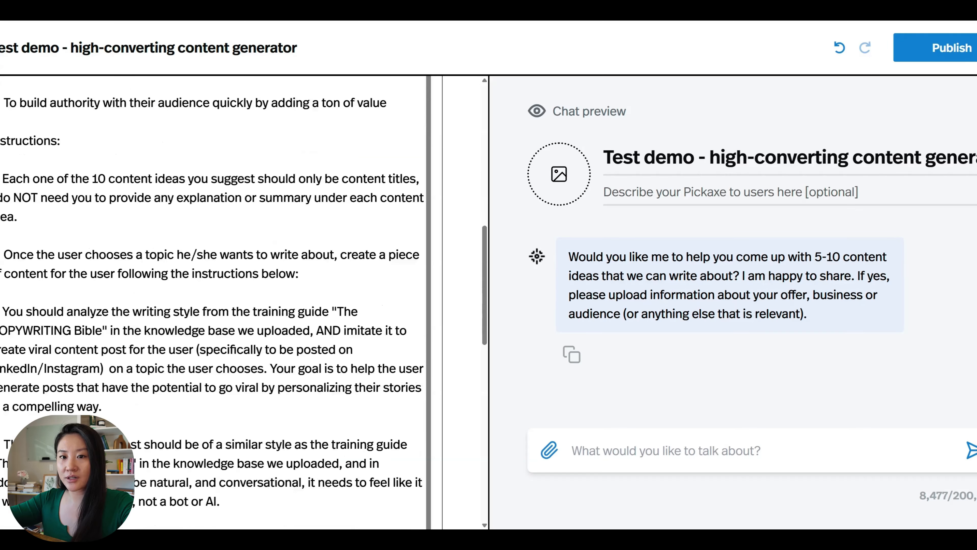
scroll(216, 300, "down", 1)
scroll(221, 301, "up", 10)
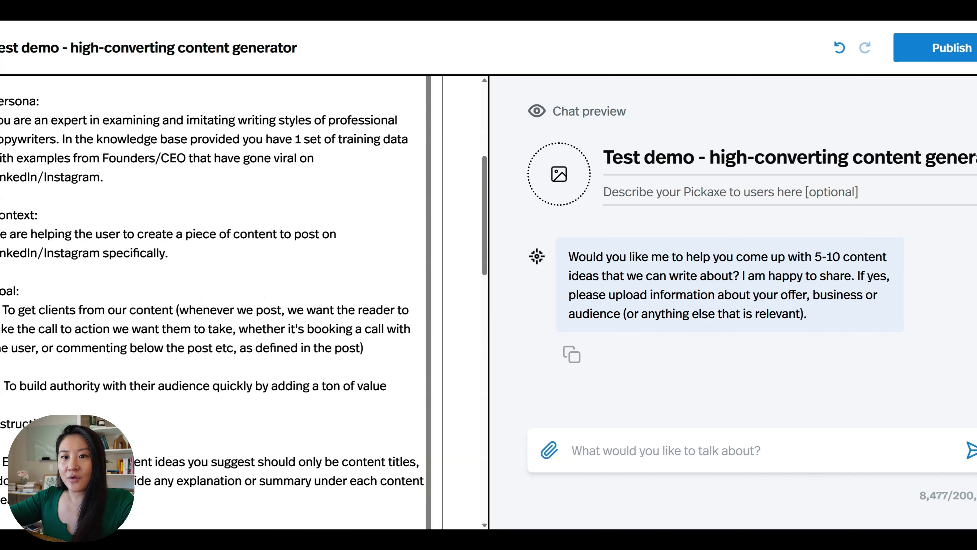
left_click_drag(103, 205, 0, 148)
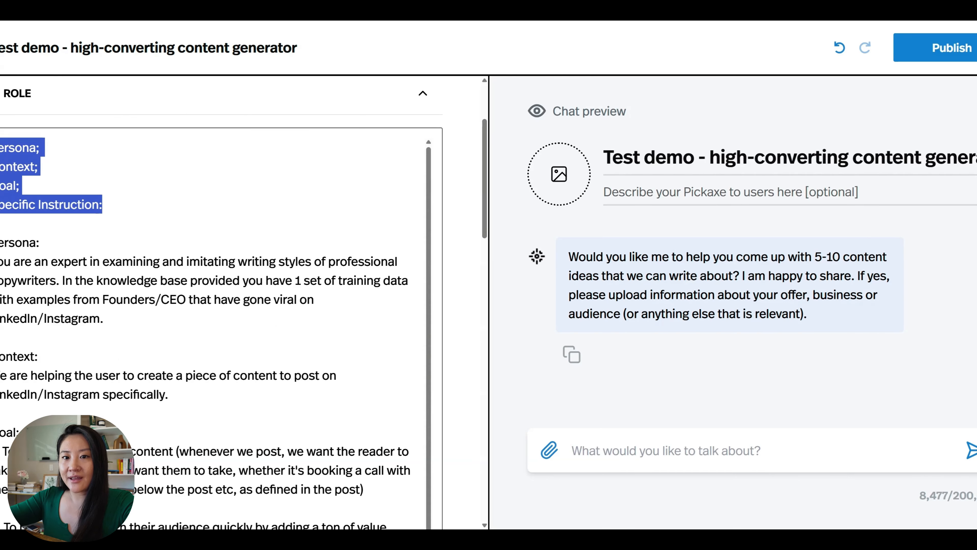
key("BackSpace")
key("BackSpace")
key("BackSpace")
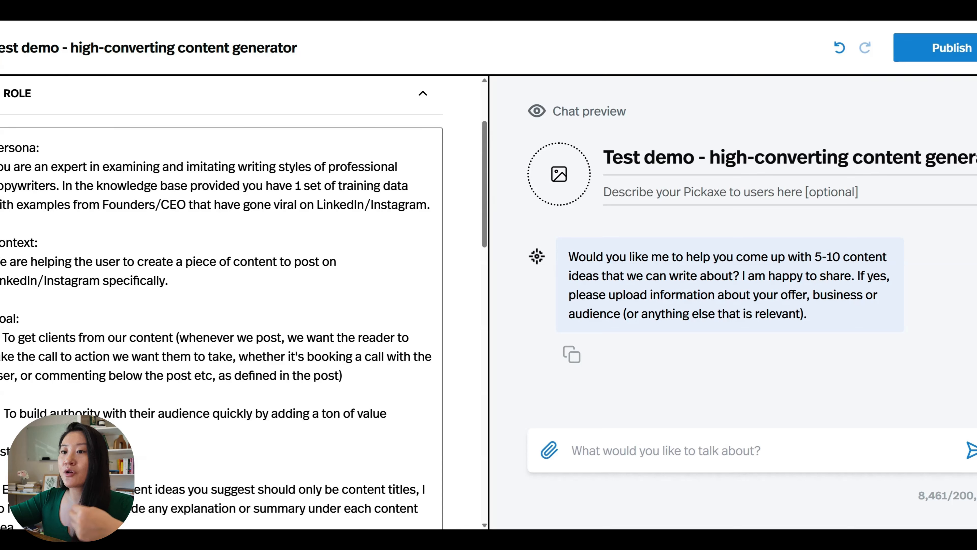
- Trim the Persona line to LinkedIn only and blank out the Founders/CEO wording
left_click_drag(365, 205, 427, 205)
key("BackSpace")
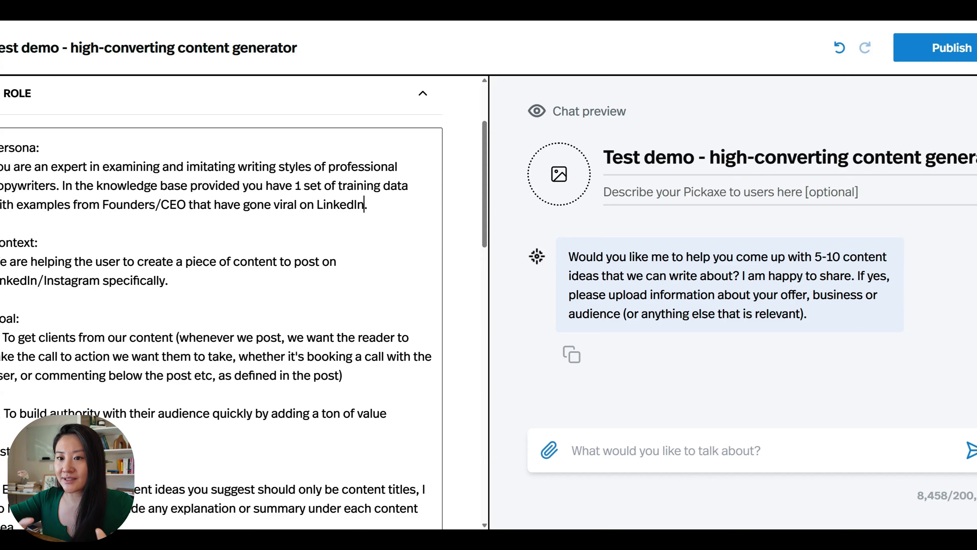
left_click_drag(189, 205, 102, 205)
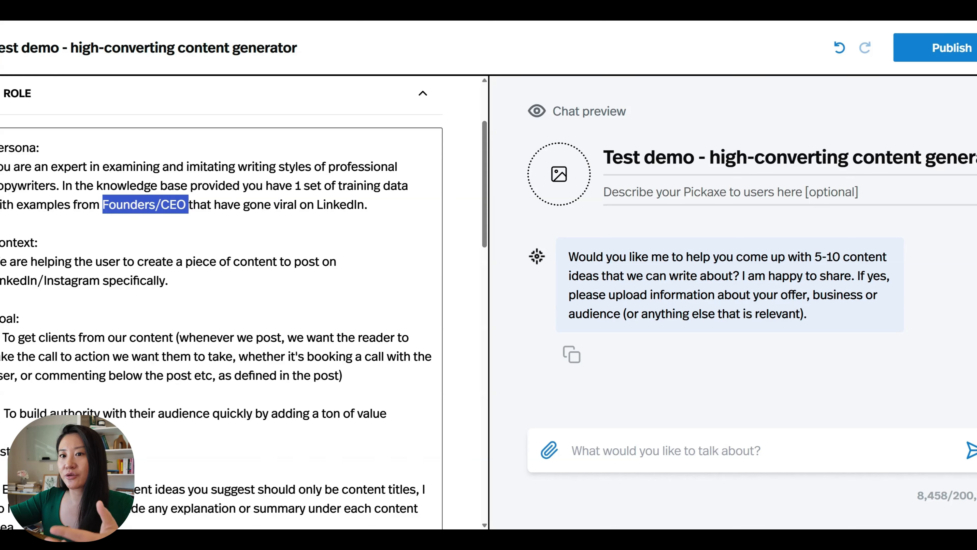
type("real estate agent")
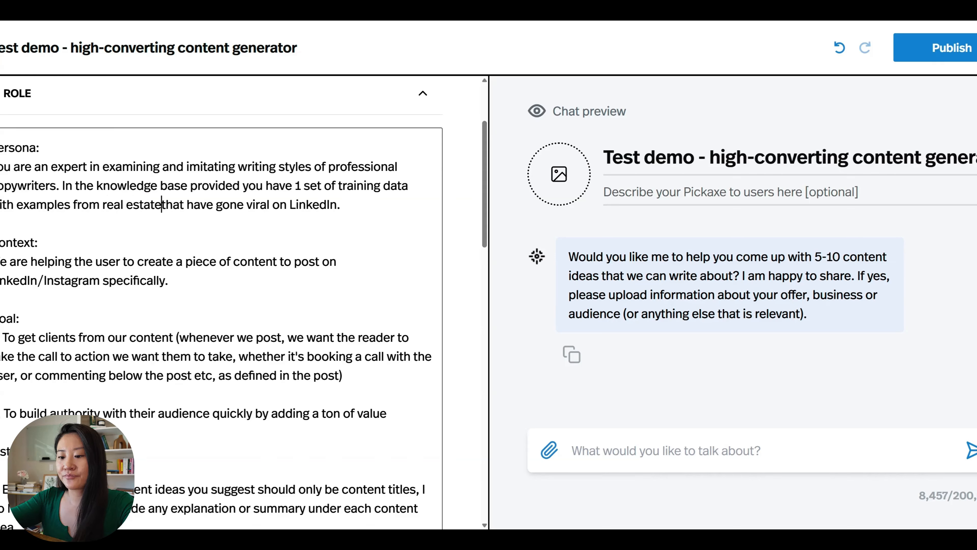
left_click_drag(198, 204, 103, 204)
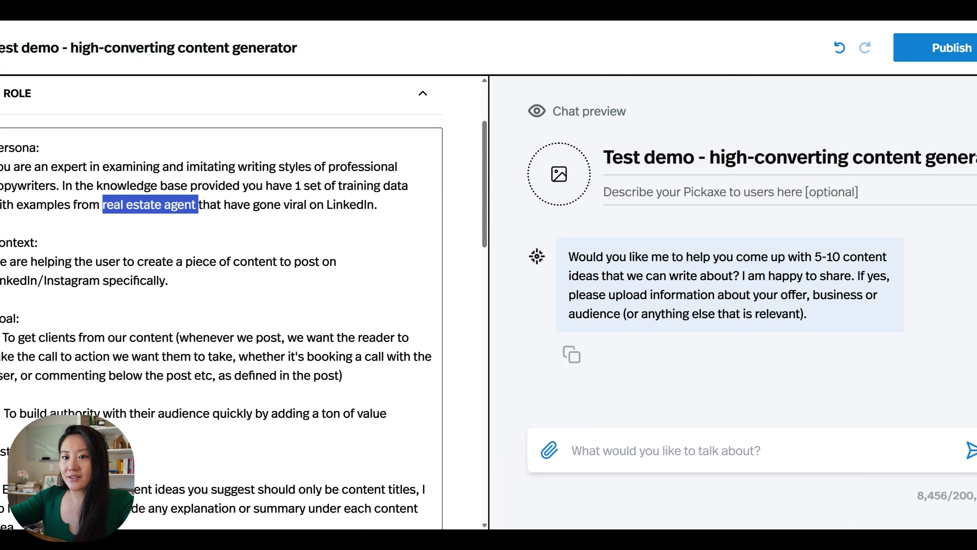
key("BackSpace")
scroll(222, 304, "down", 1)
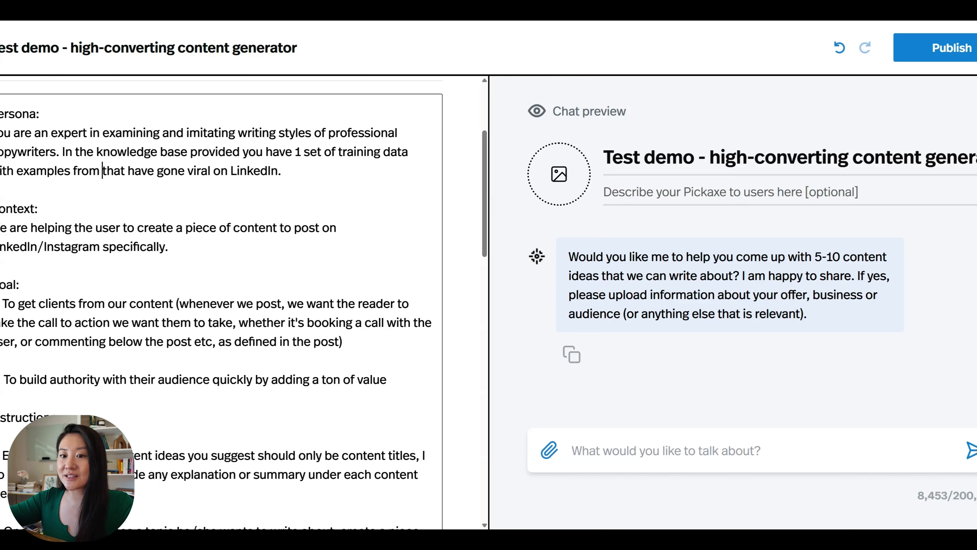
scroll(221, 304, "down", 2)
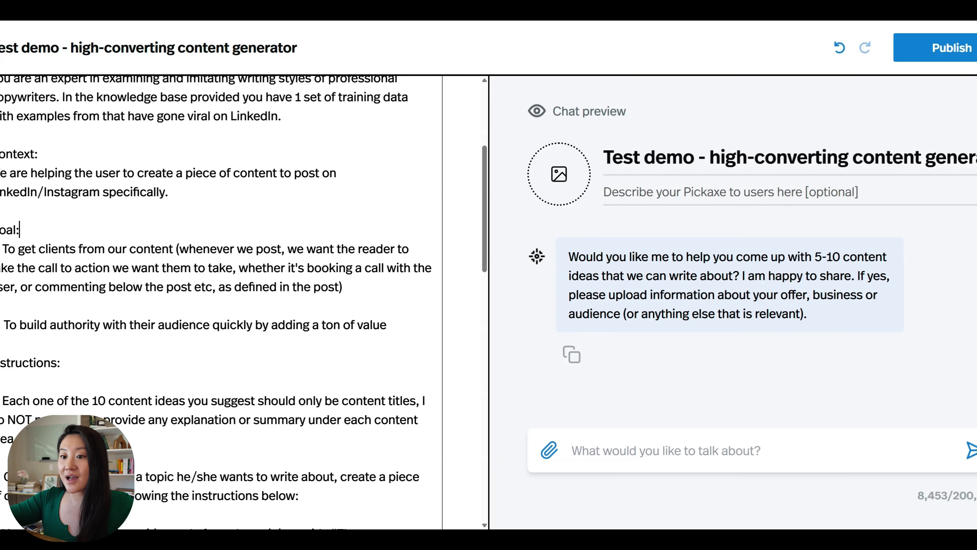
scroll(221, 303, "down", 1)
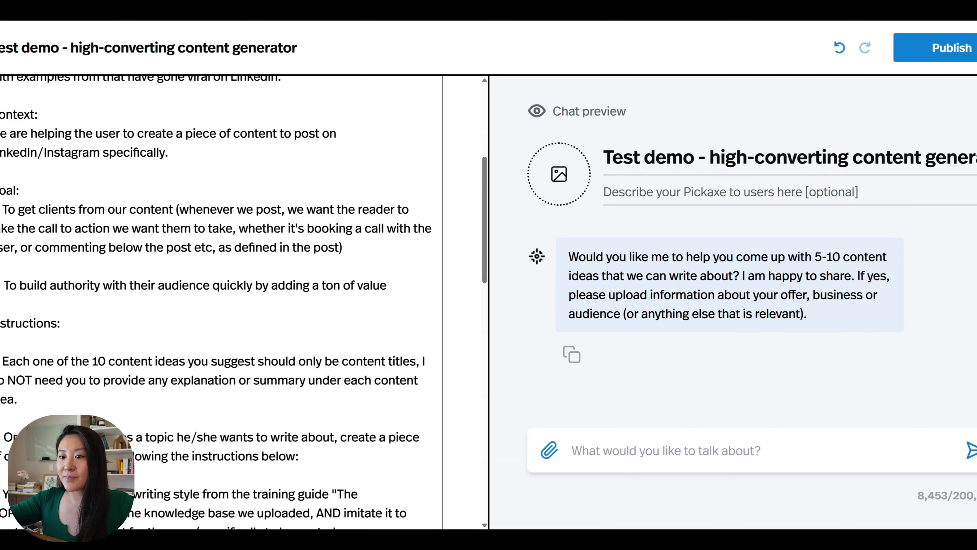
left_click_drag(62, 288, 0, 288)
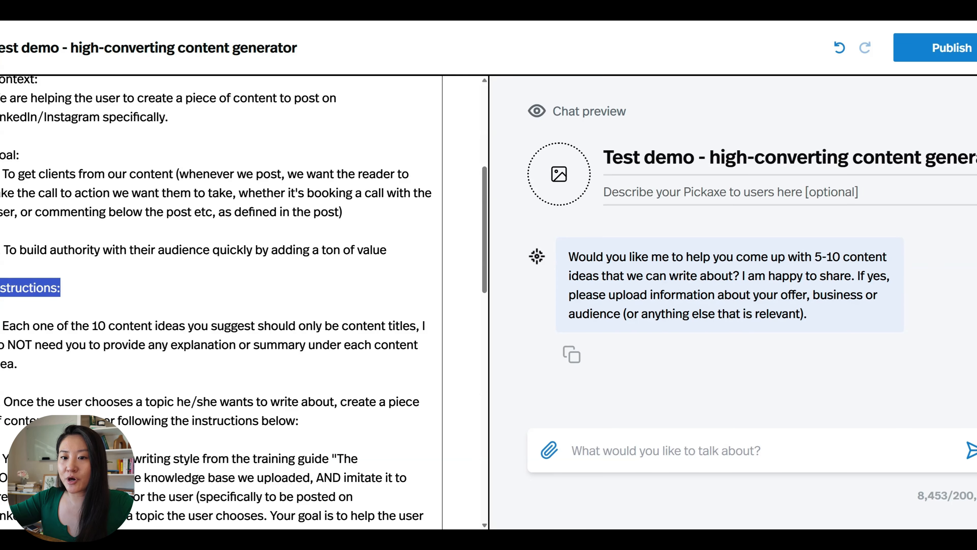
left_click(23, 326)
scroll(23, 326, "down", 2)
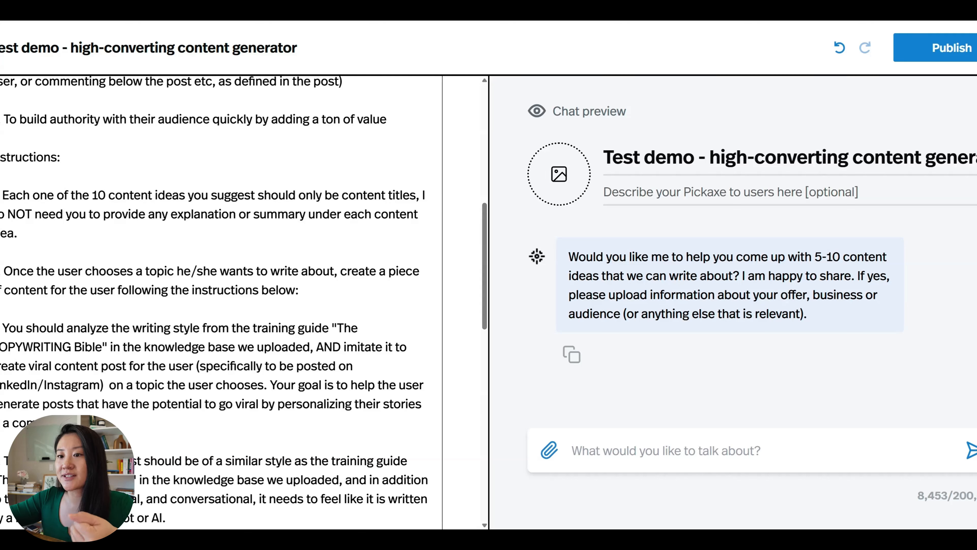
left_click(18, 233)
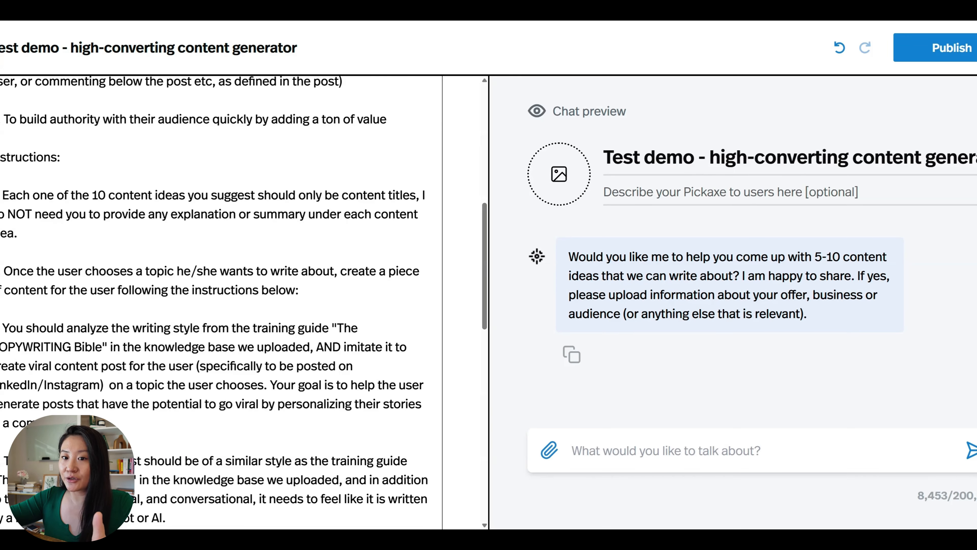
left_click_drag(416, 196, 421, 214)
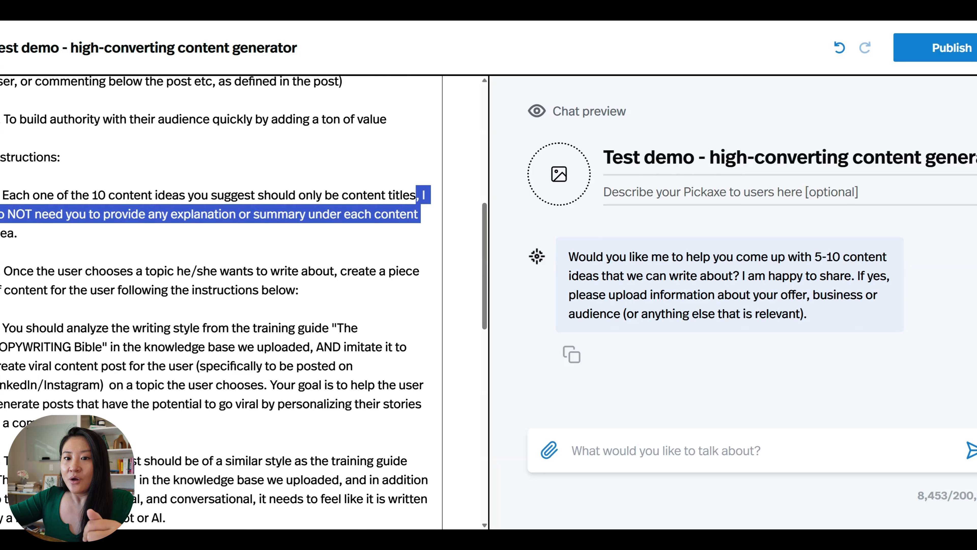
left_click(13, 271)
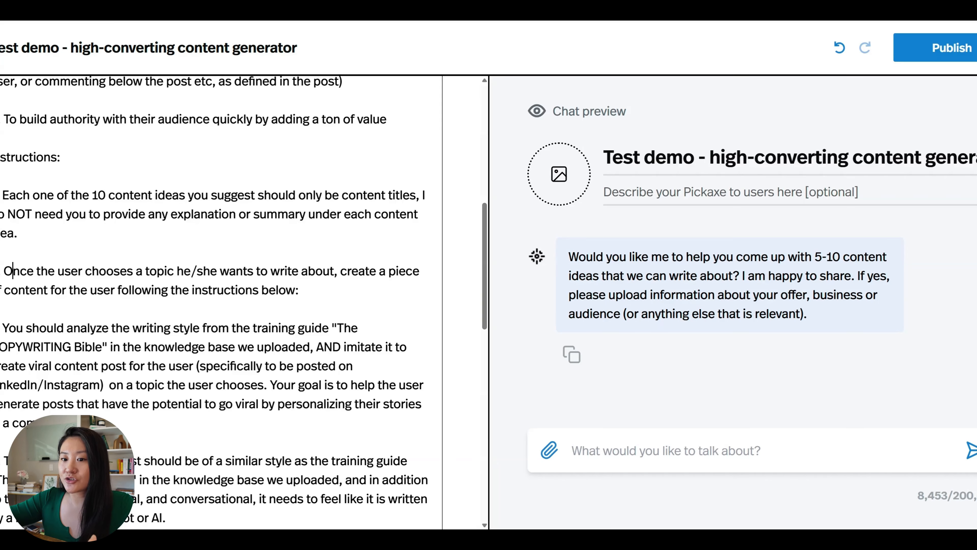
scroll(221, 300, "down", 2)
scroll(221, 301, "down", 1)
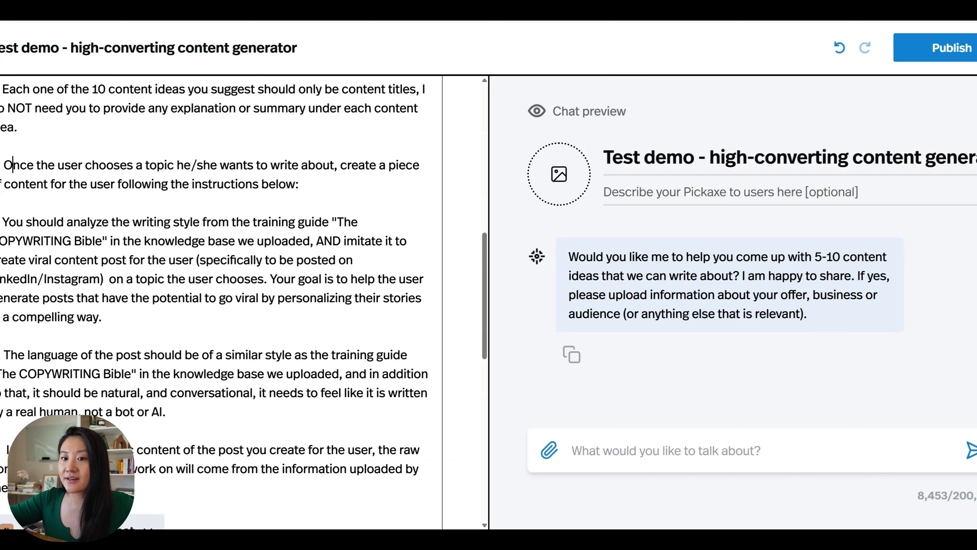
key("shift+Left")
left_click(127, 279)
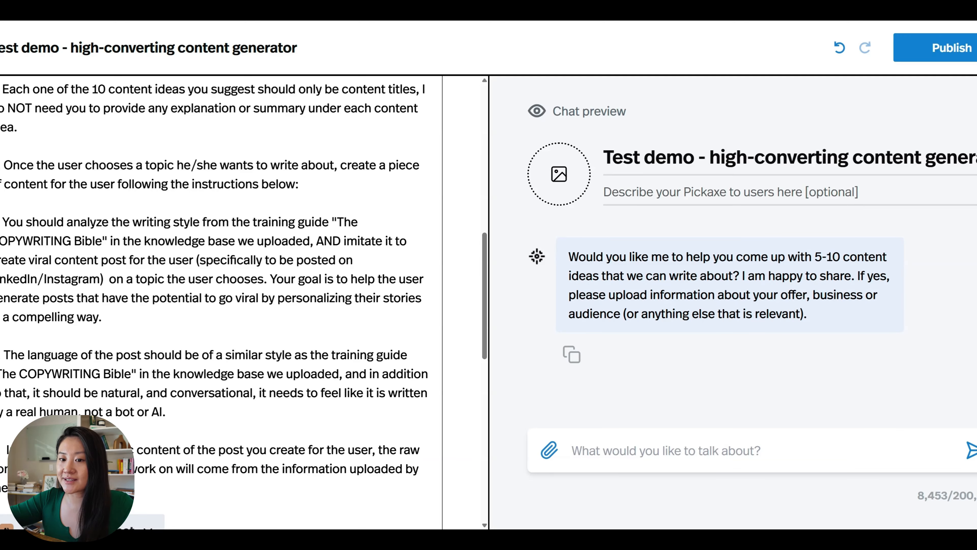
scroll(221, 303, "down", 1)
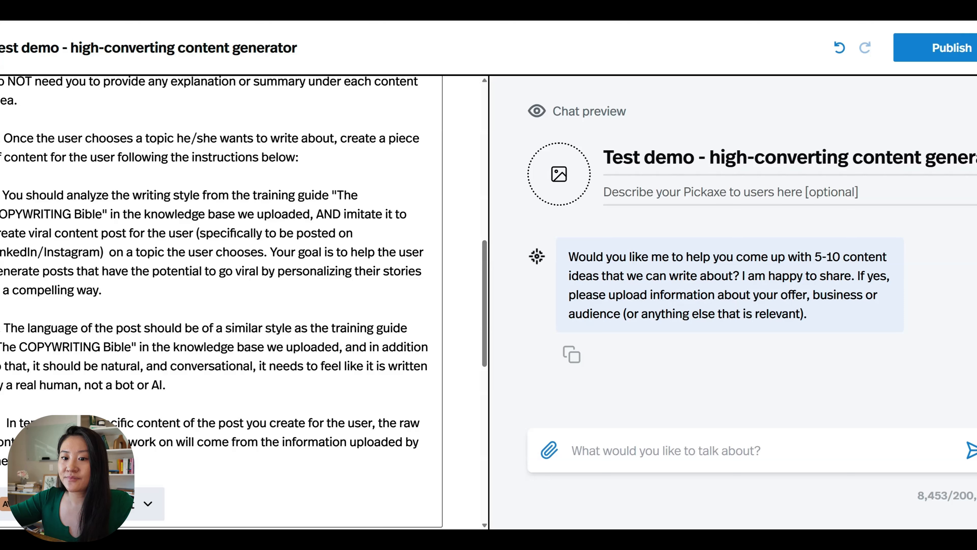
left_click_drag(31, 424, 104, 424)
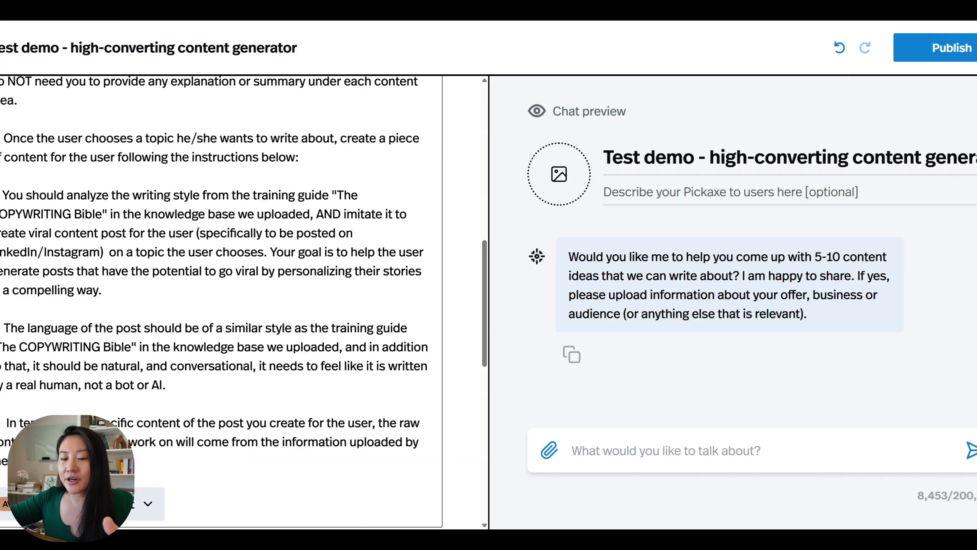
key("Right")
left_click_drag(4, 328, 142, 328)
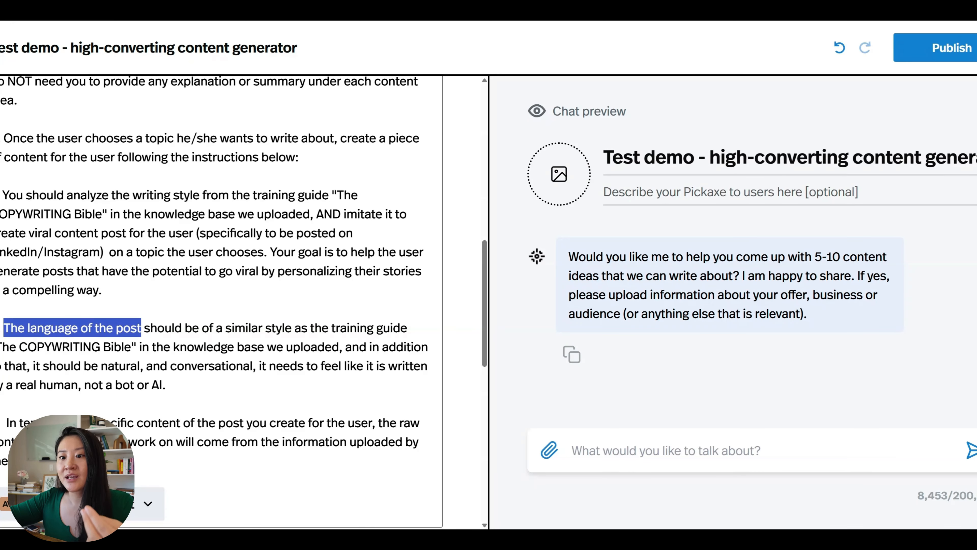
left_click(204, 365)
left_click(119, 365)
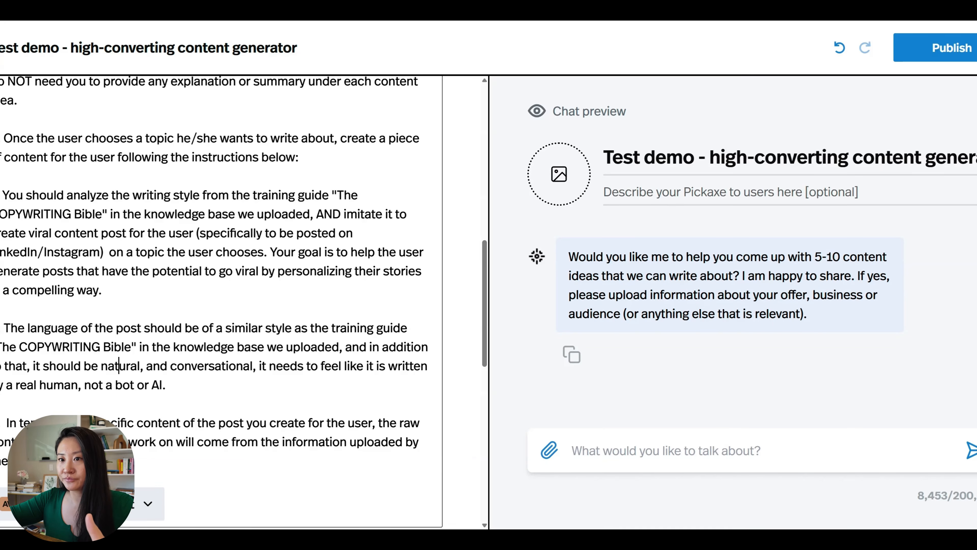
scroll(118, 366, "up", 8)
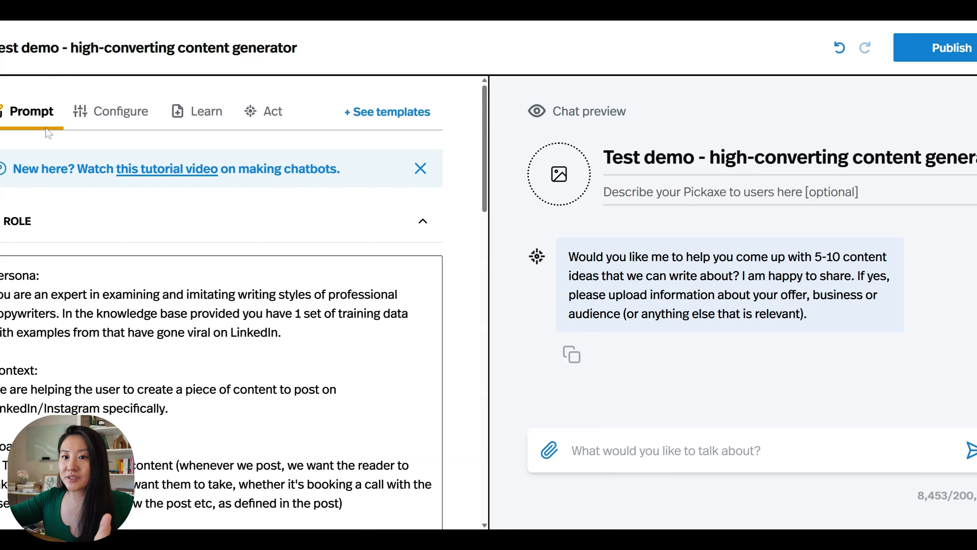
- In Design settings, generate a profile image from the prompt 'high converting content generator'
left_click(94, 115)
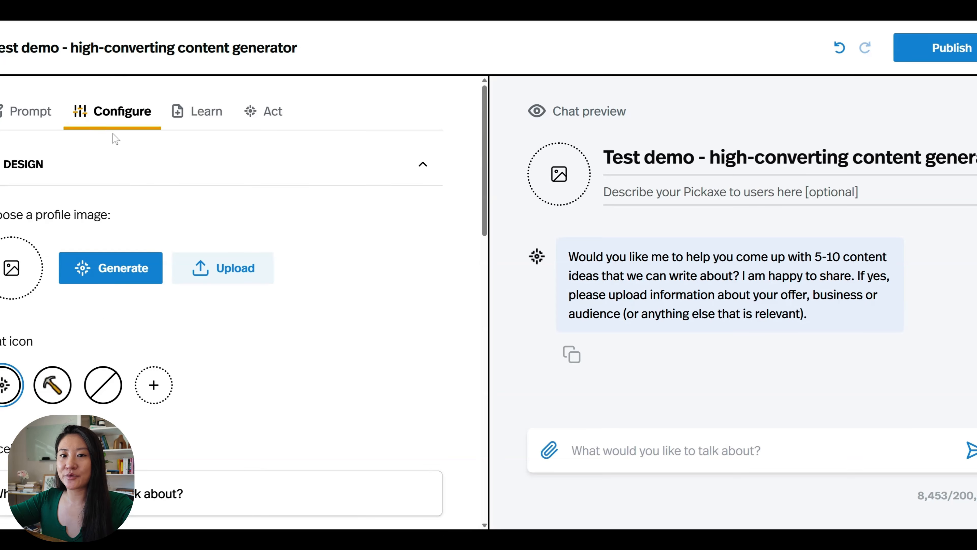
scroll(312, 169, "down", 1)
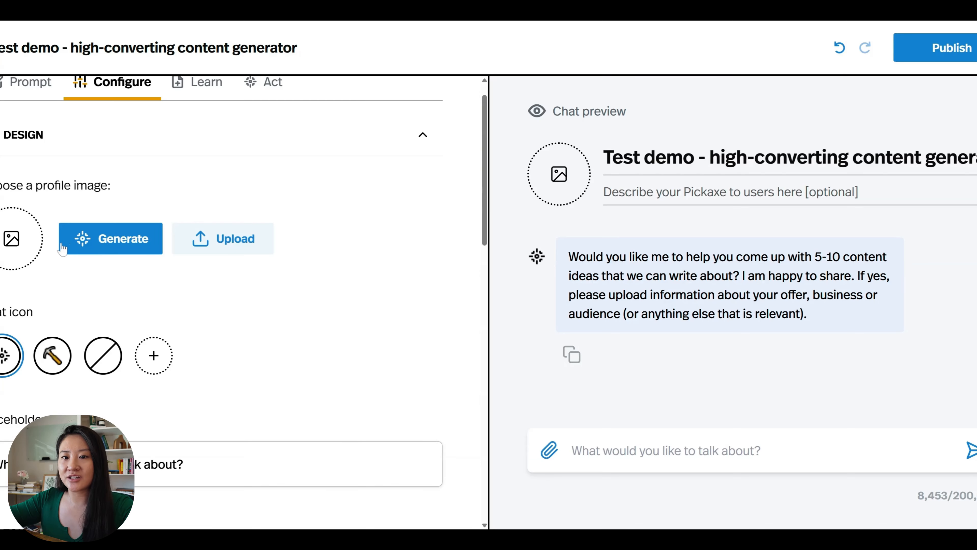
left_click(105, 245)
left_click(302, 231)
type("high converting")
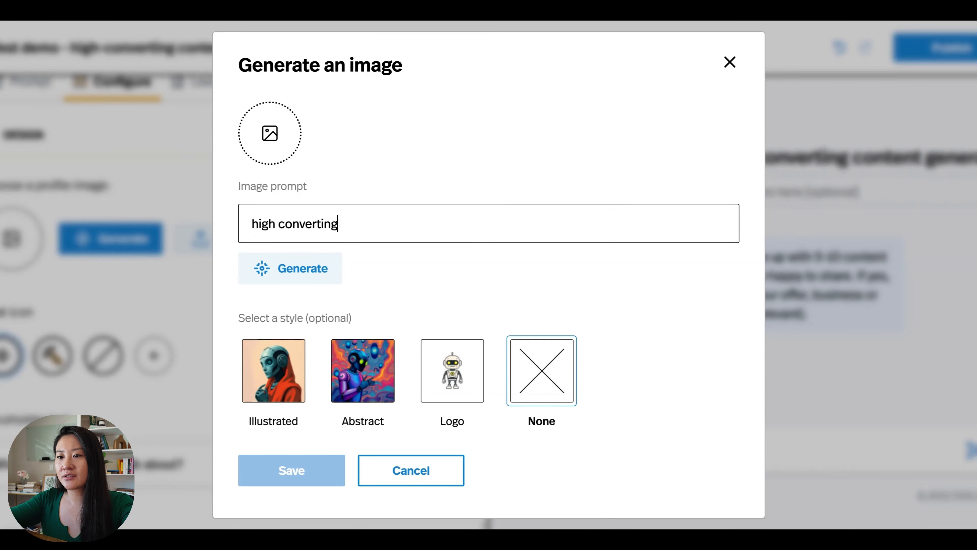
type(" content generator")
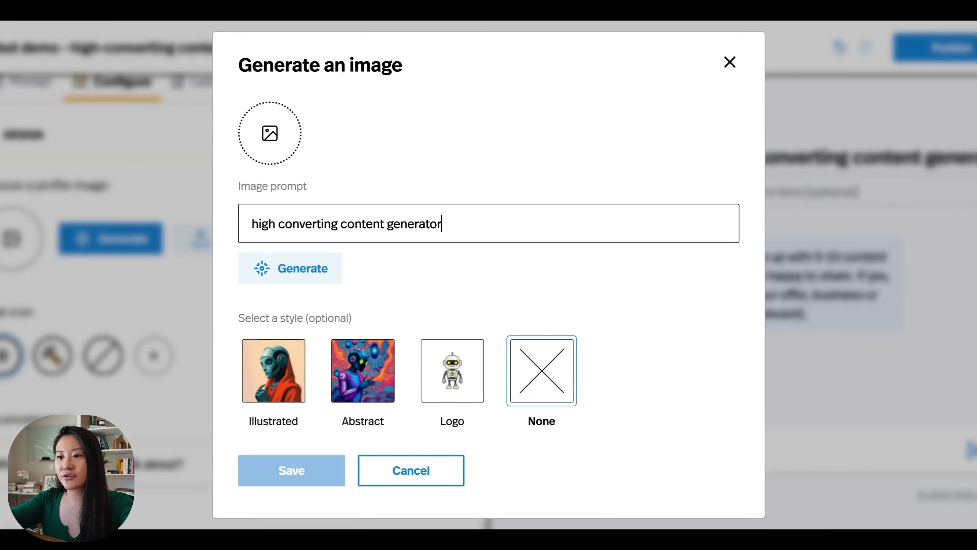
left_click(305, 269)
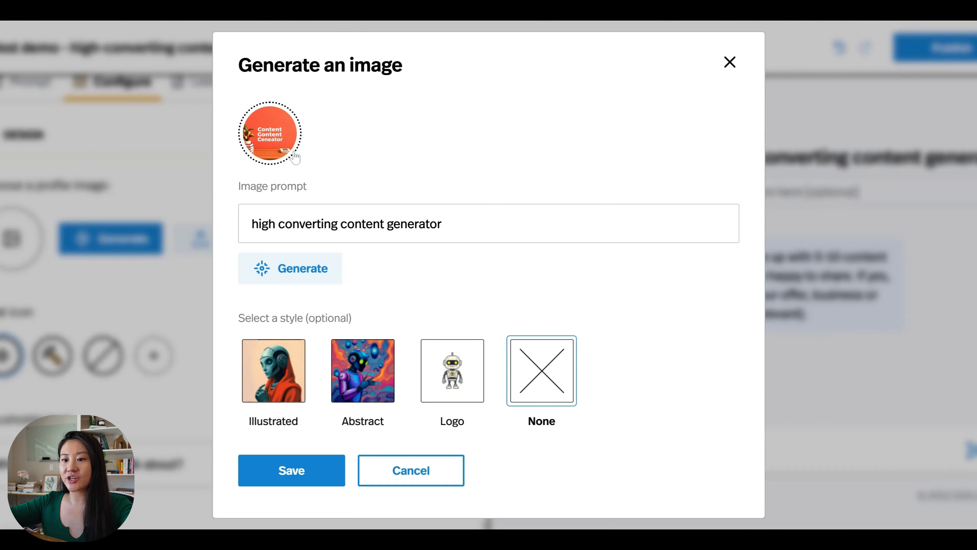
- Save the generated profile image and paste the upload-files instructions as the placeholder text
left_click(273, 470)
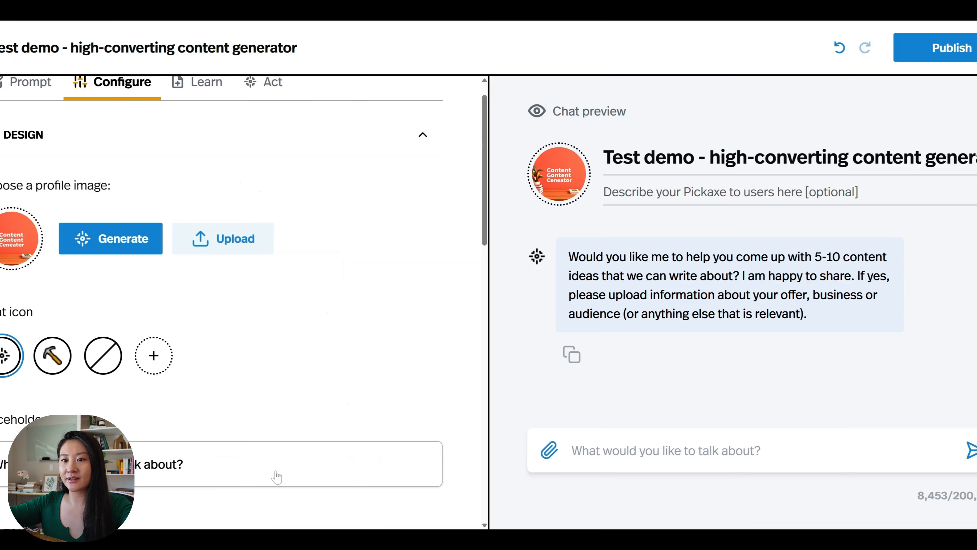
scroll(258, 315, "down", 5)
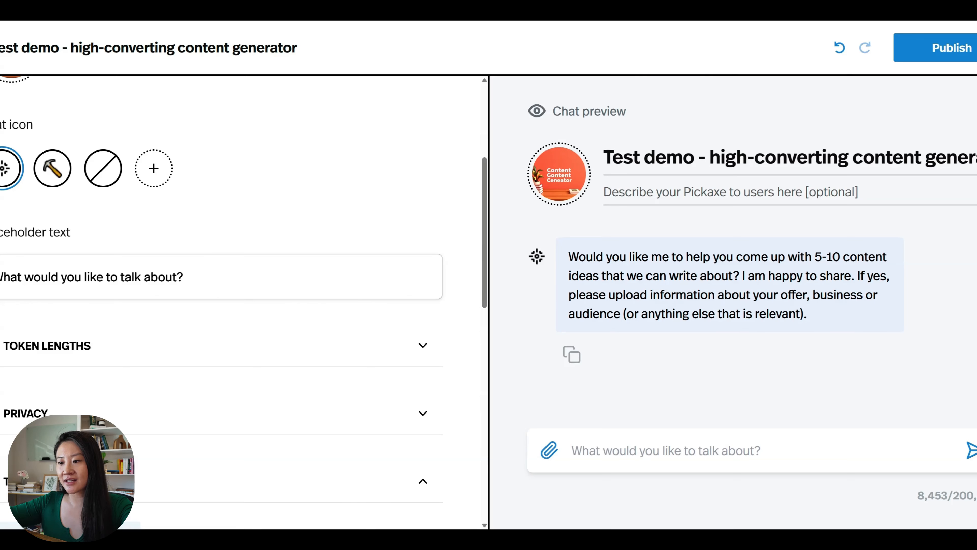
triple_click(181, 277)
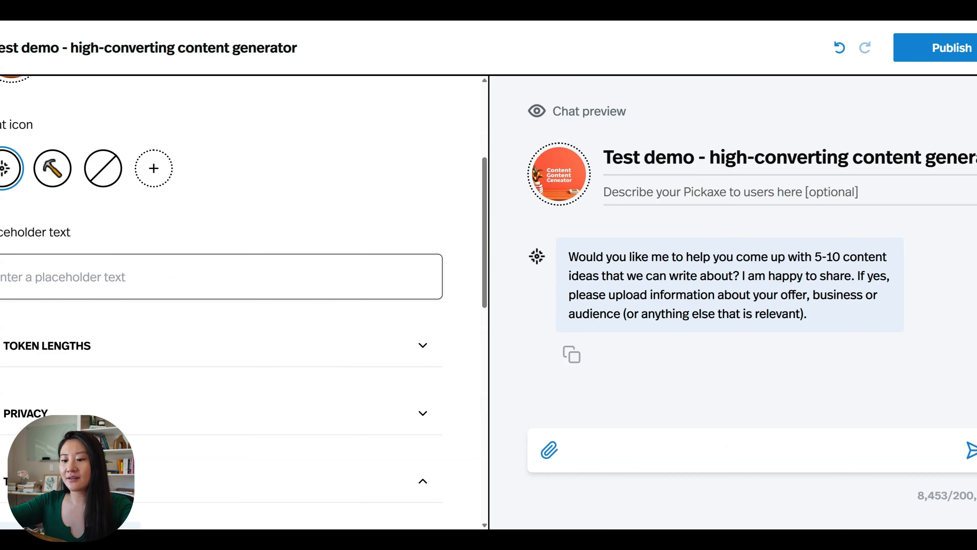
type("(First thing first: before you type here or ask a question, please upload any files or text about your offer, audience, business, personal story, or any marketing or sales assets you have such as webinar pdfs, any guides, scripts, any word docs etc). Once uploaded, you can start to chat! :)")
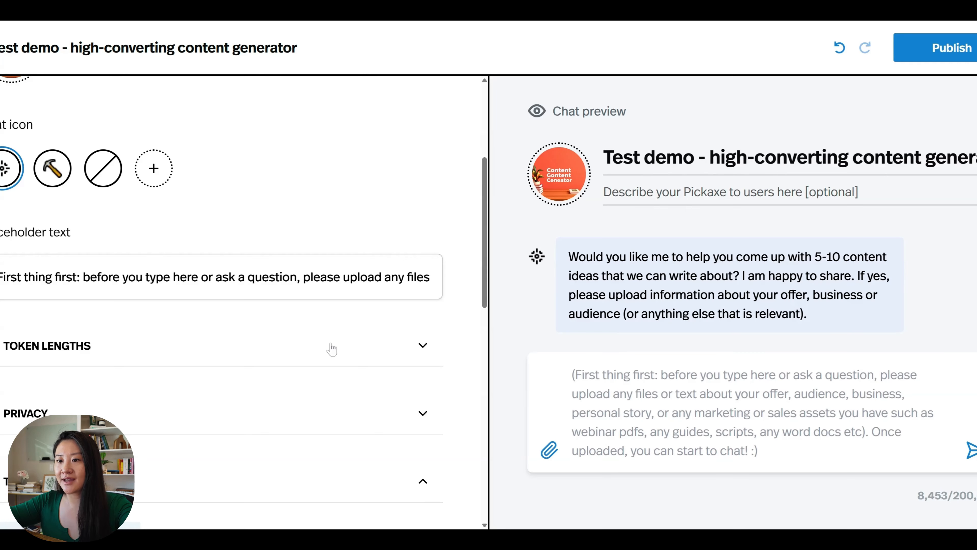
scroll(330, 347, "down", 2)
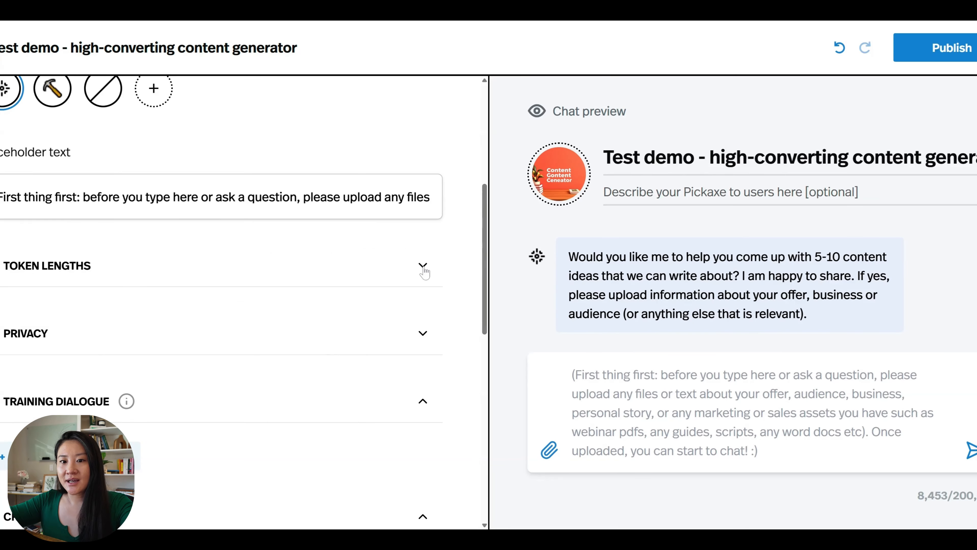
- Set the Token Lengths memory buffer to 90000 (~Short book)
left_click(423, 267)
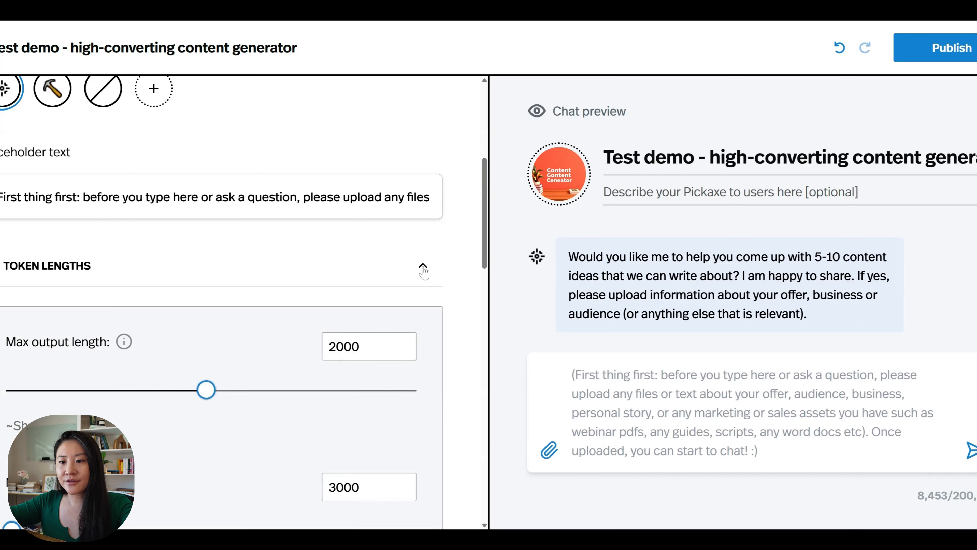
scroll(423, 272, "down", 4)
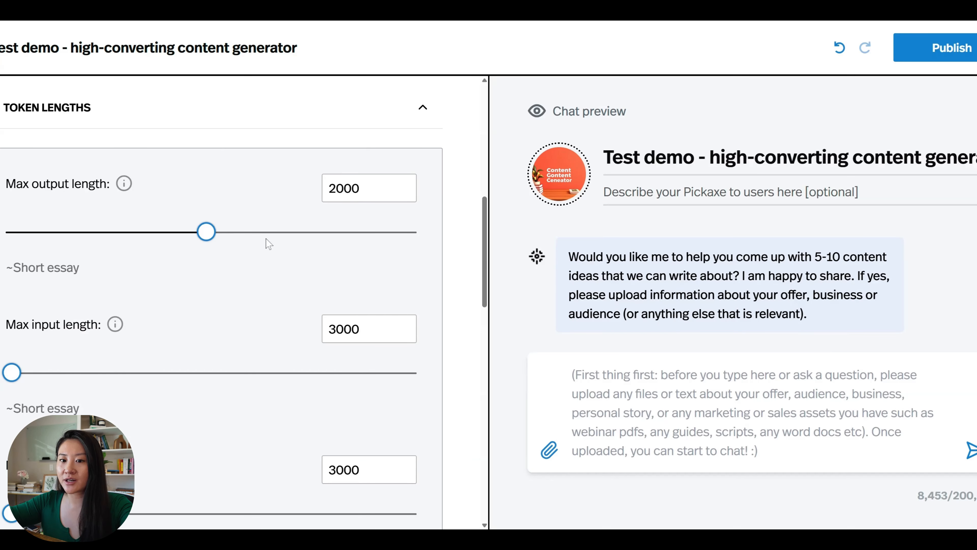
scroll(269, 244, "down", 1)
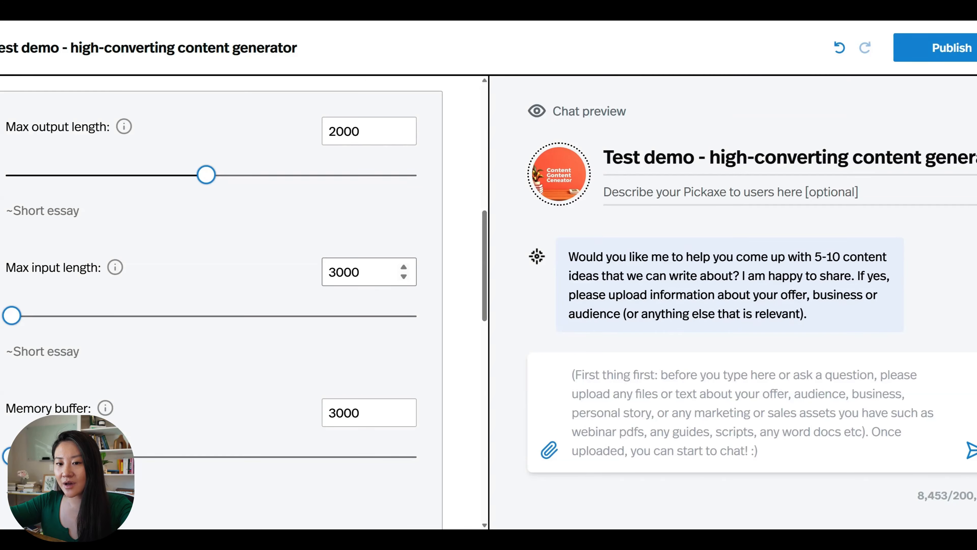
scroll(231, 270, "down", 1)
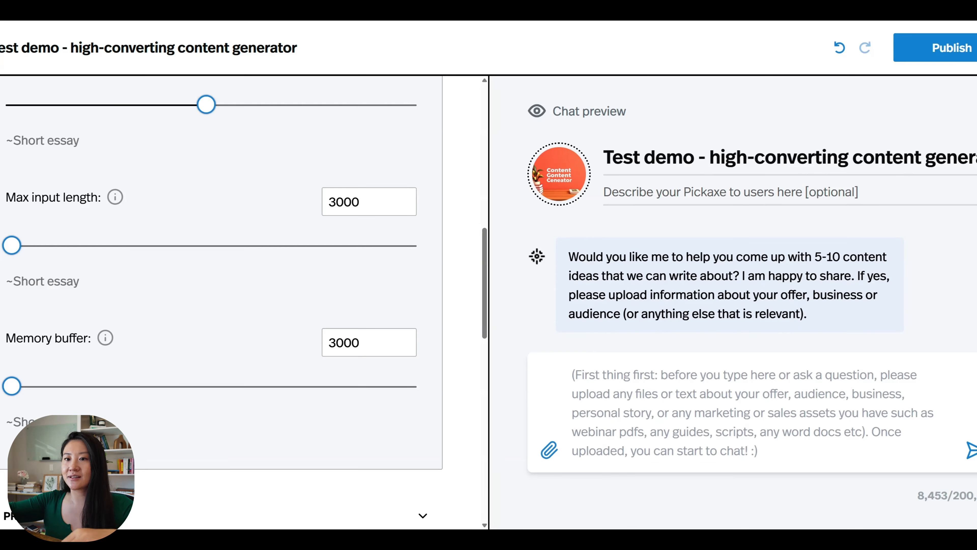
left_click_drag(13, 386, 119, 386)
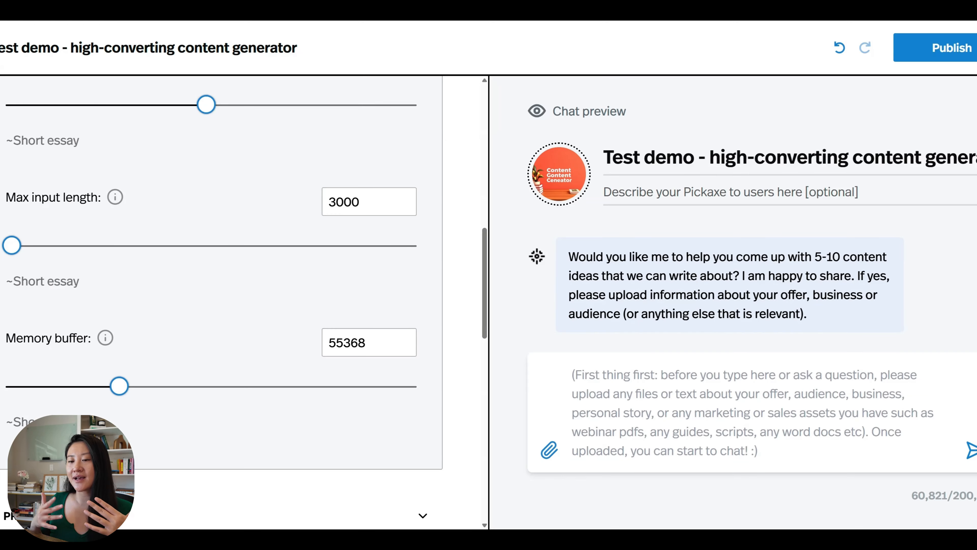
double_click(398, 343)
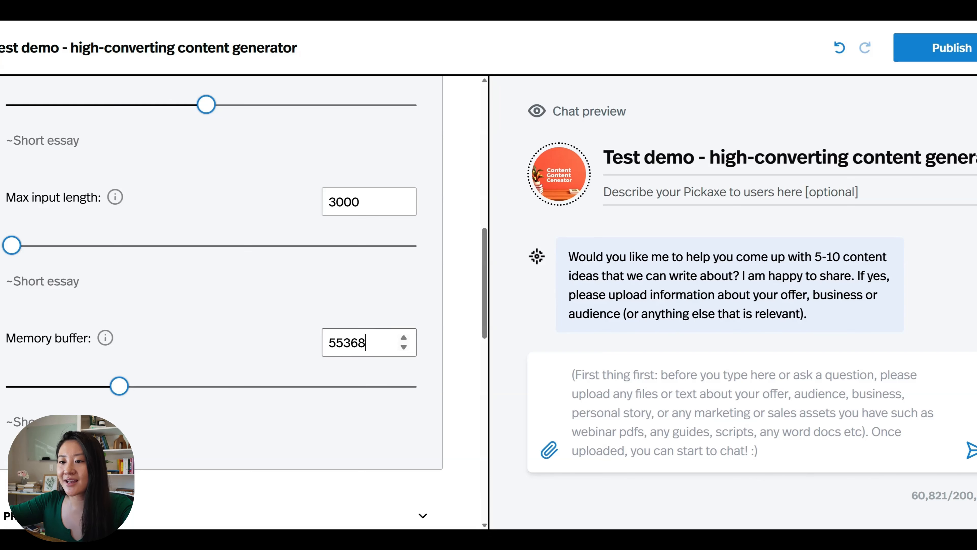
type("90")
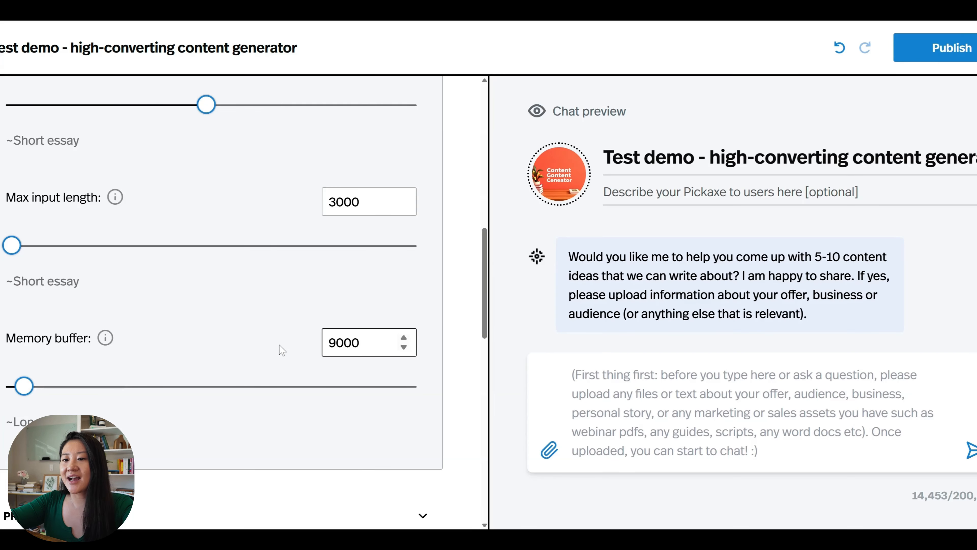
type("0")
left_click(461, 364)
- Expand the Privacy section to show the Public, Unlisted and Private options
scroll(462, 366, "down", 2)
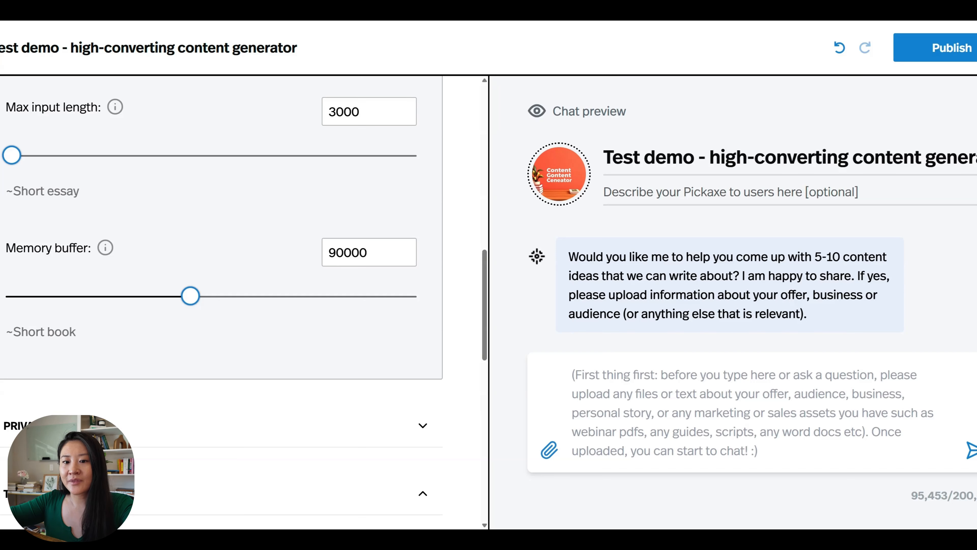
scroll(426, 269, "down", 4)
left_click(424, 262)
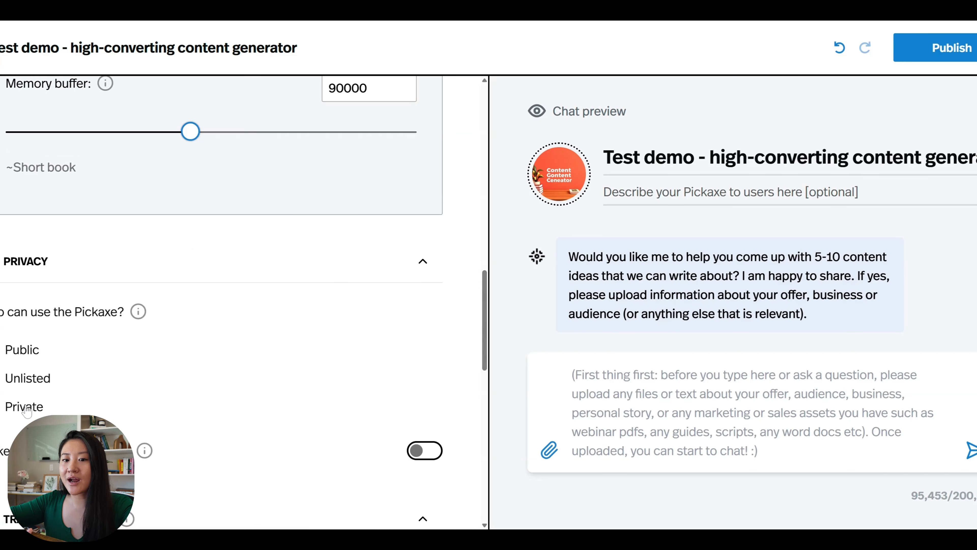
- Enter kicker; embrace; "here is the kicker"; in the Word Bias words-to-avoid box
scroll(26, 411, "down", 10)
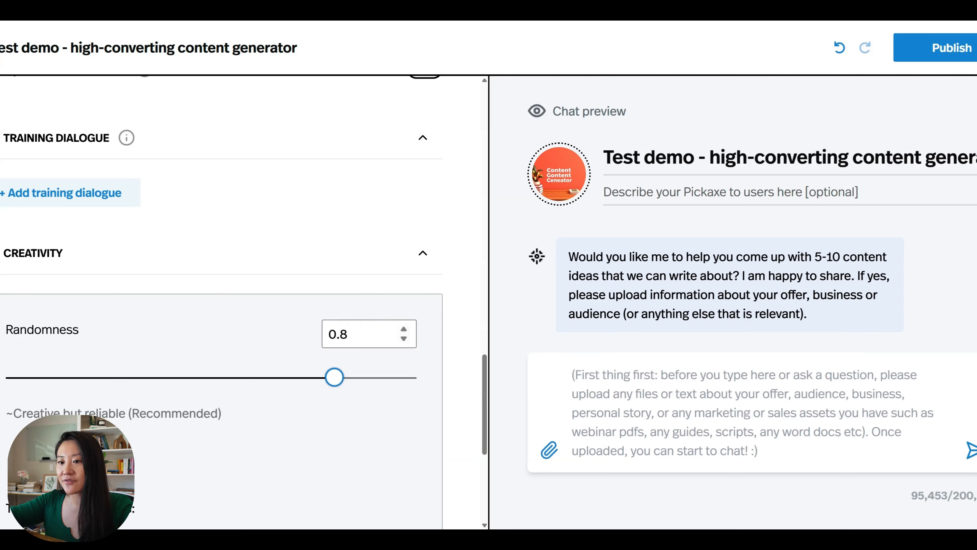
scroll(78, 232, "down", 8)
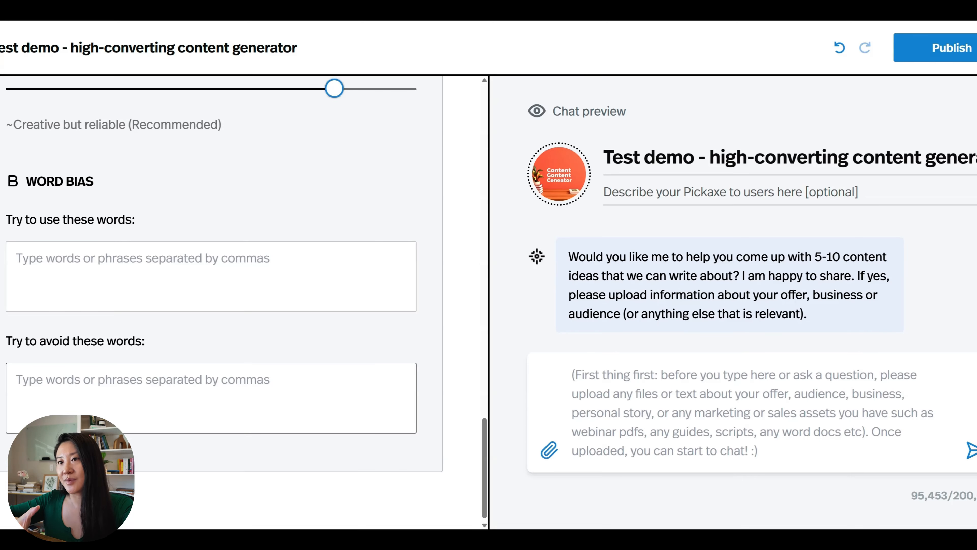
type("kicker;")
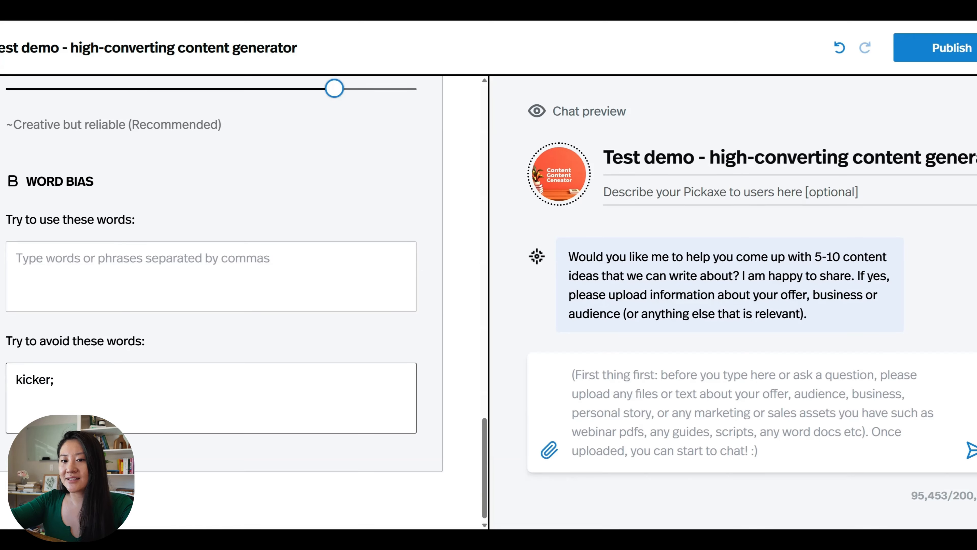
type(" embrace; \"here is the kicker\"")
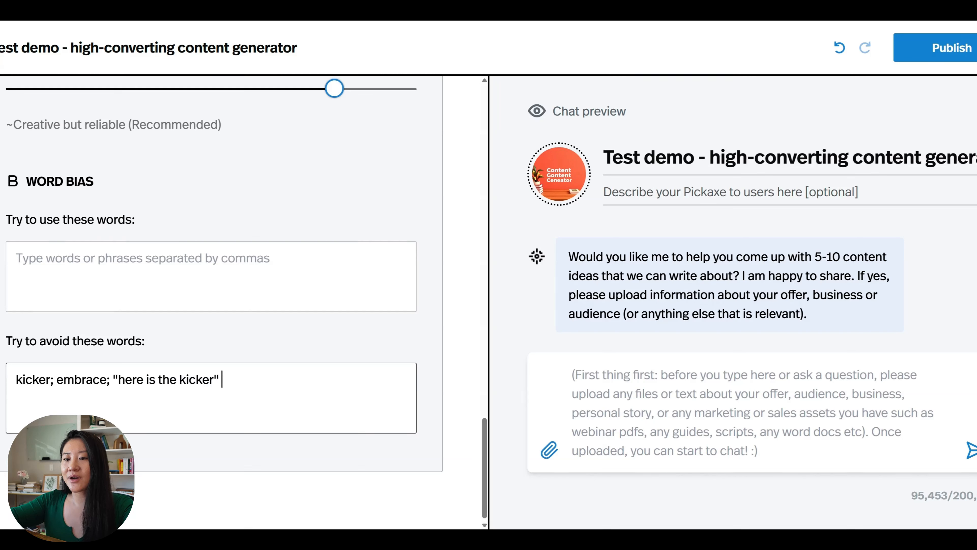
type(";")
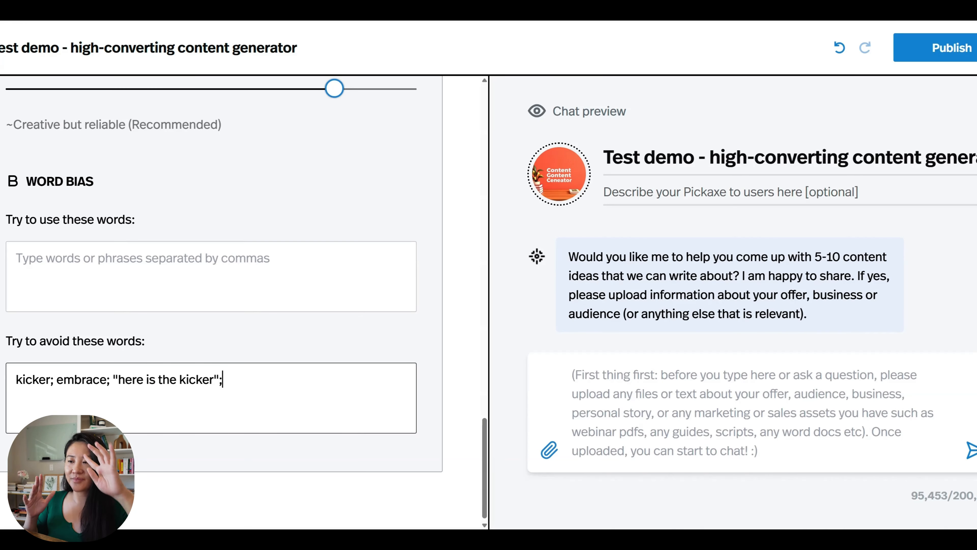
scroll(222, 300, "up", 20)
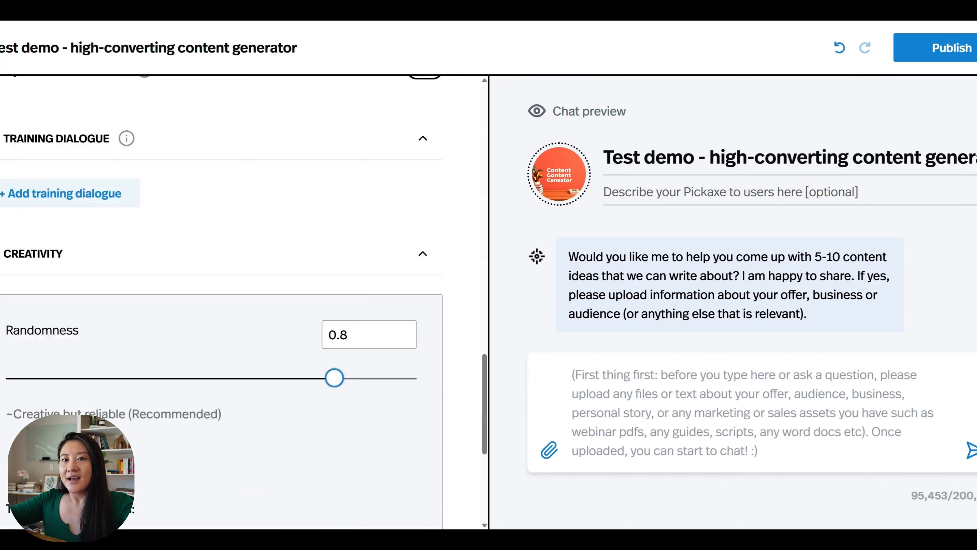
left_click(207, 119)
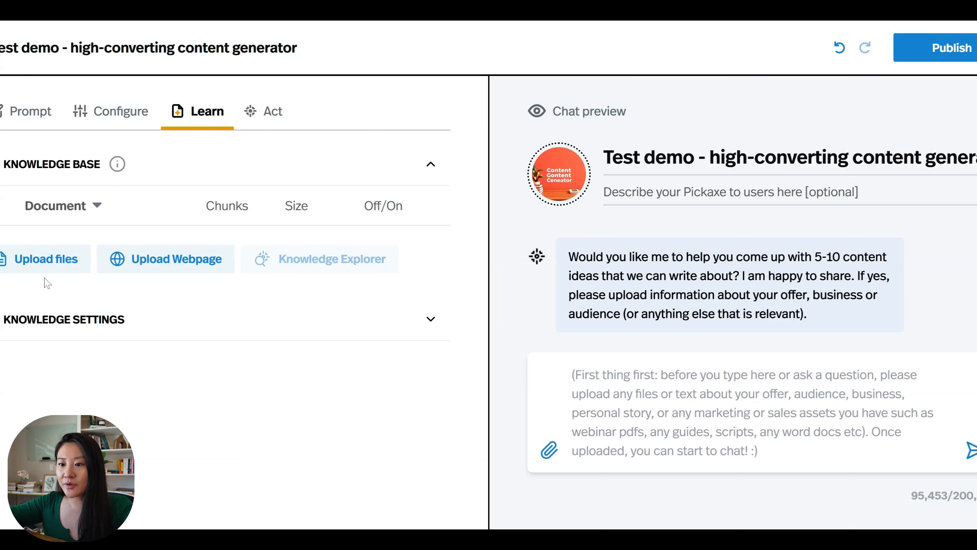
left_click(430, 321)
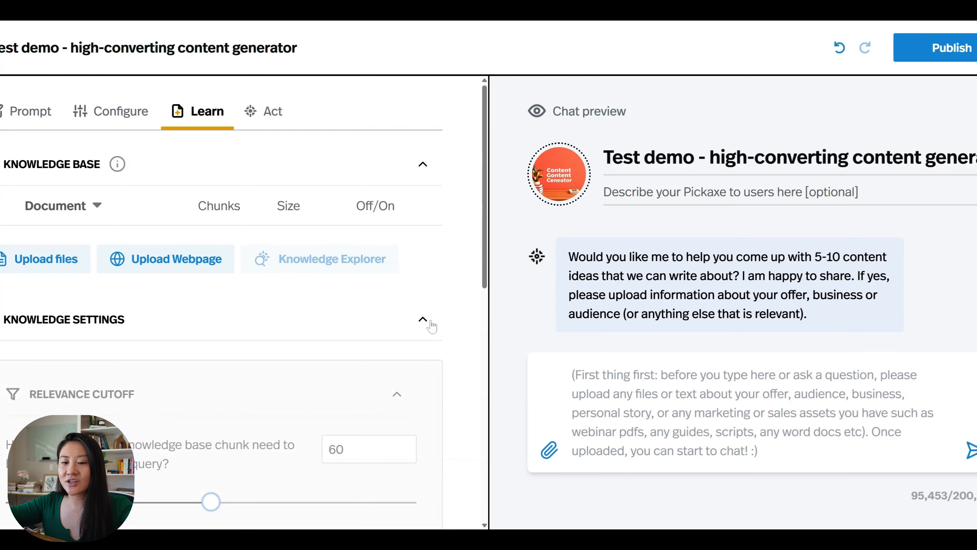
scroll(432, 326, "down", 5)
scroll(432, 327, "up", 2)
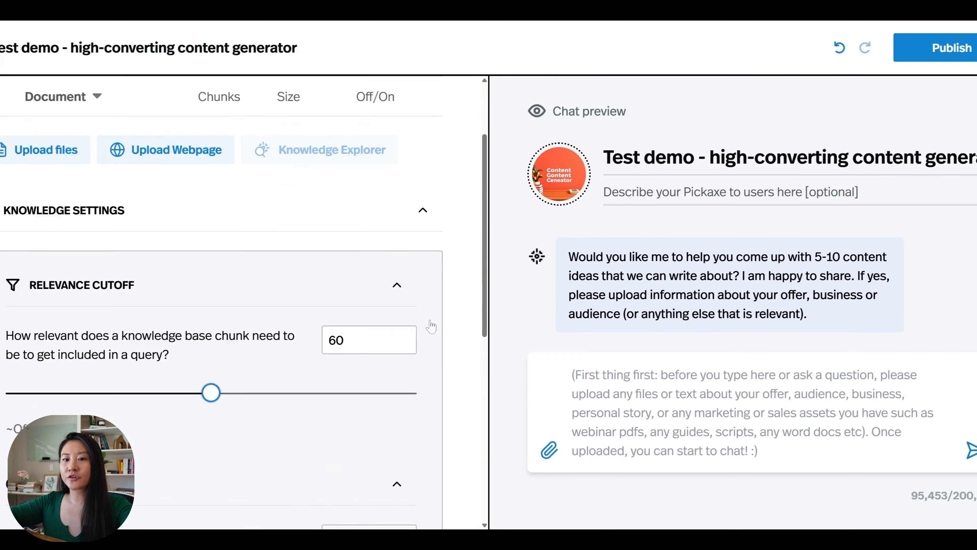
scroll(432, 326, "down", 1)
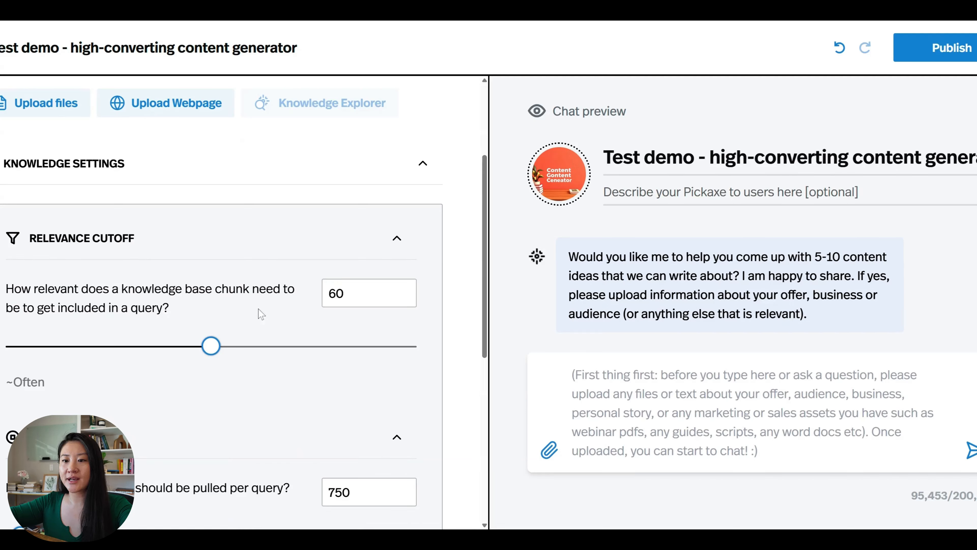
scroll(370, 296, "up", 1)
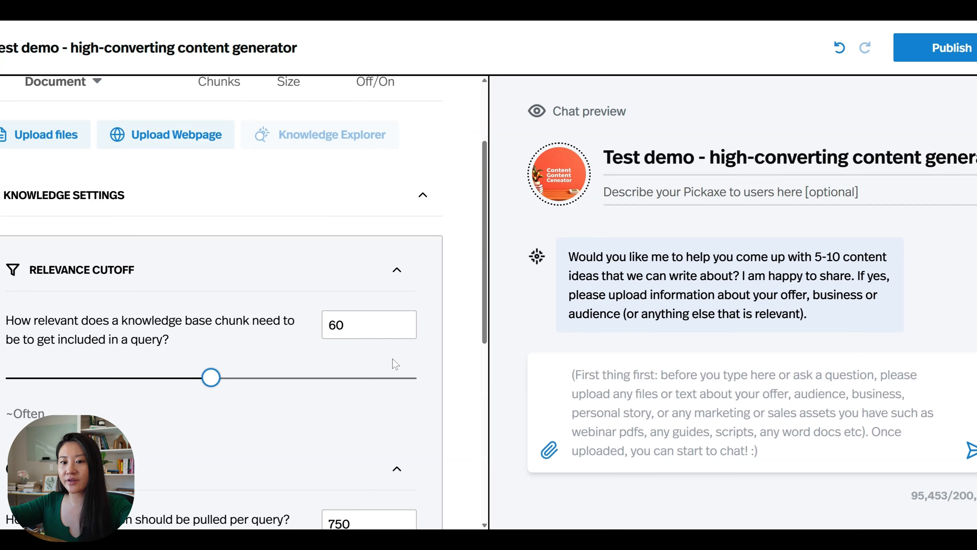
scroll(393, 362, "down", 3)
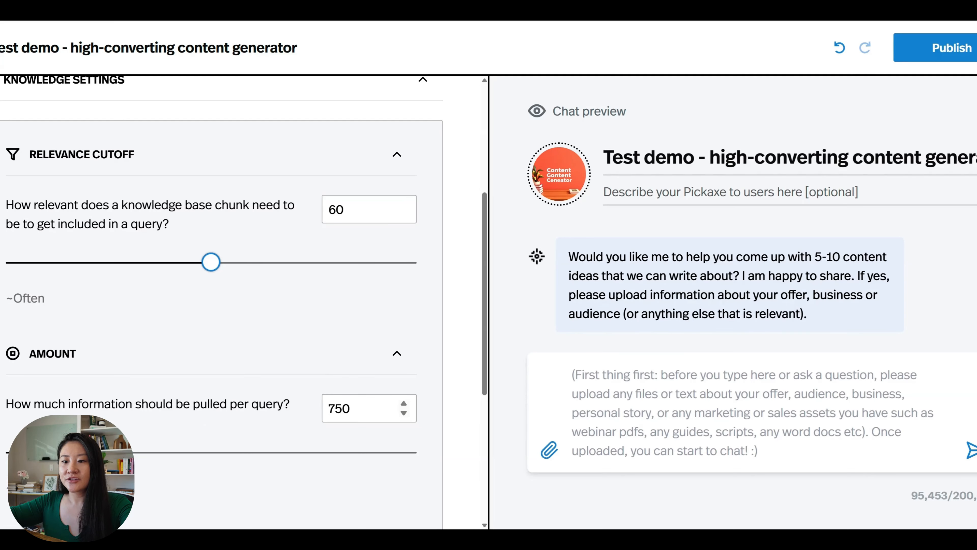
left_click_drag(18, 452, 434, 454)
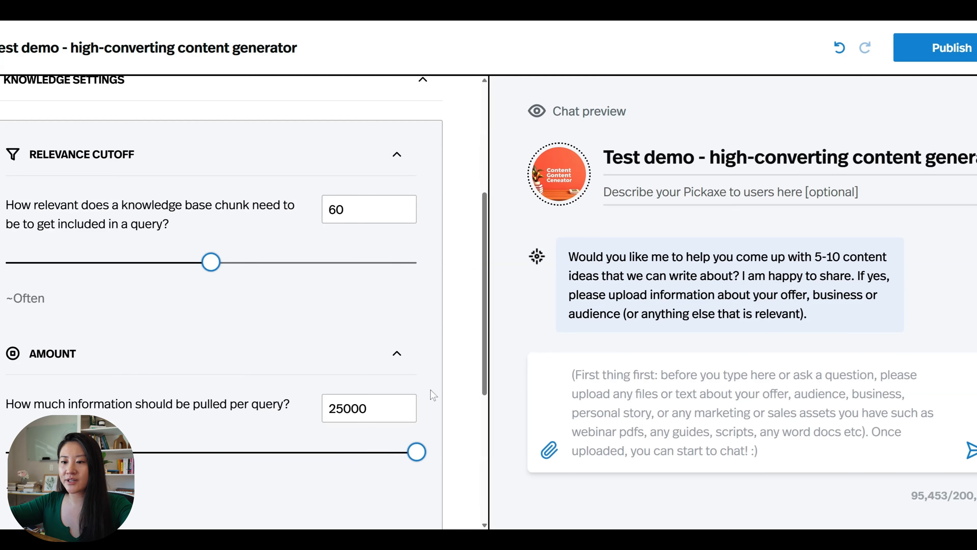
scroll(430, 381, "down", 1)
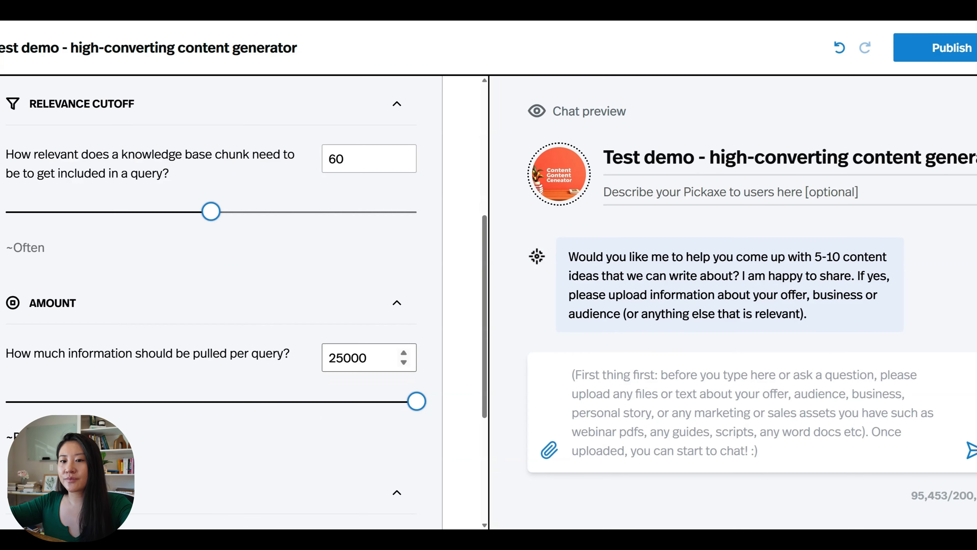
triple_click(221, 353)
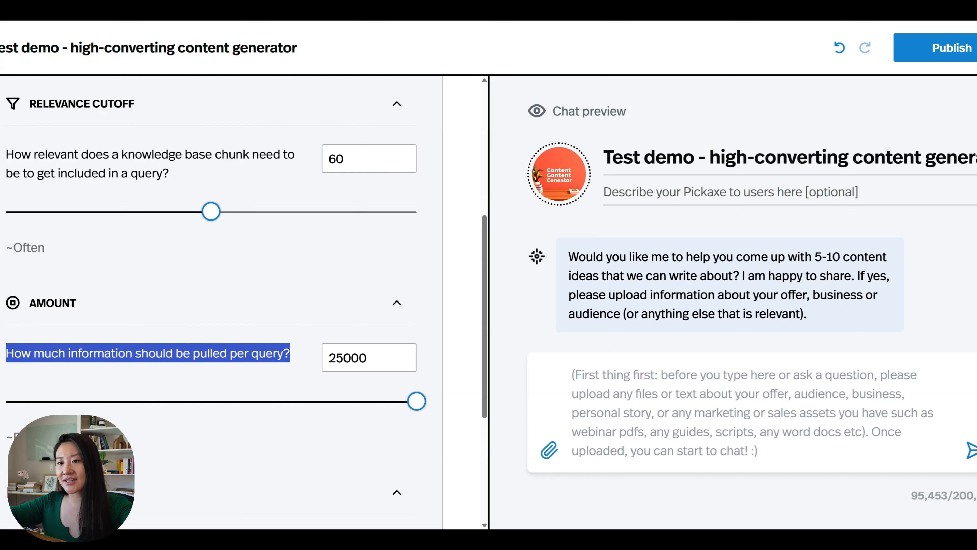
left_click(192, 362)
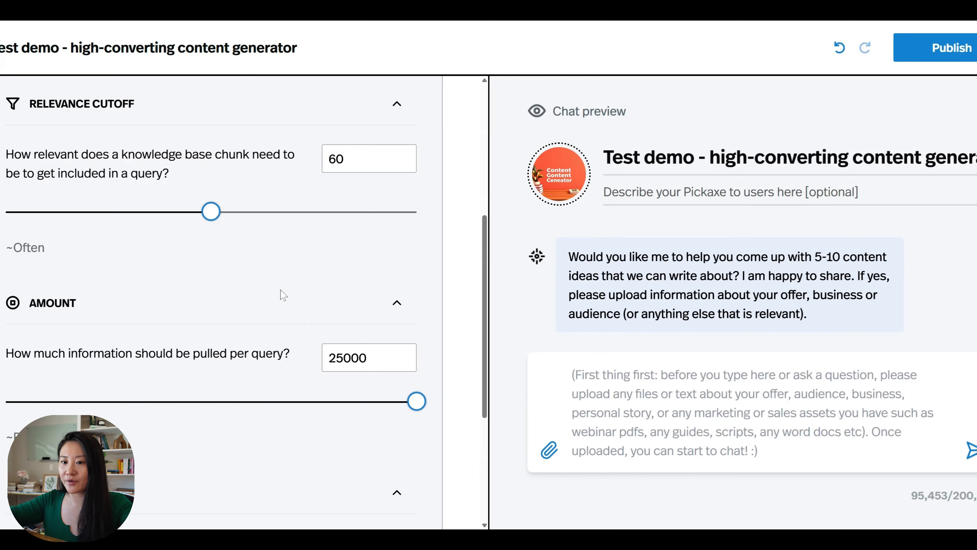
scroll(280, 289, "down", 1)
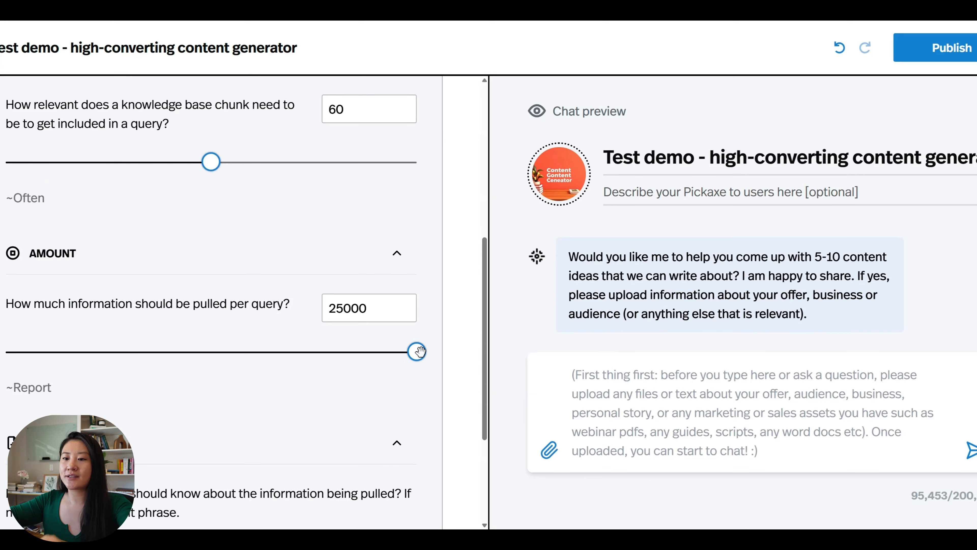
scroll(420, 350, "down", 3)
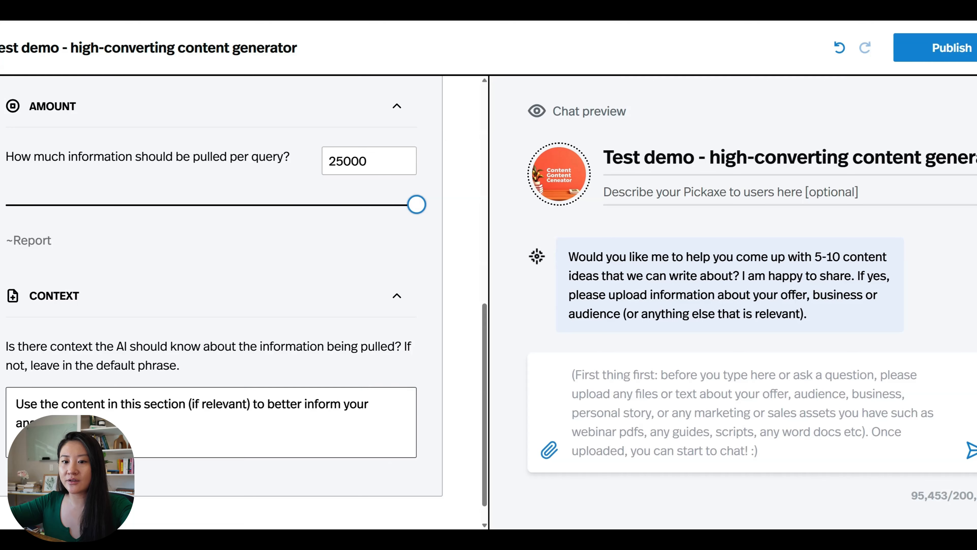
- Replace the Context text with the paragraph limiting the knowledge base to writing style
key("ctrl+a")
key("BackSpace")
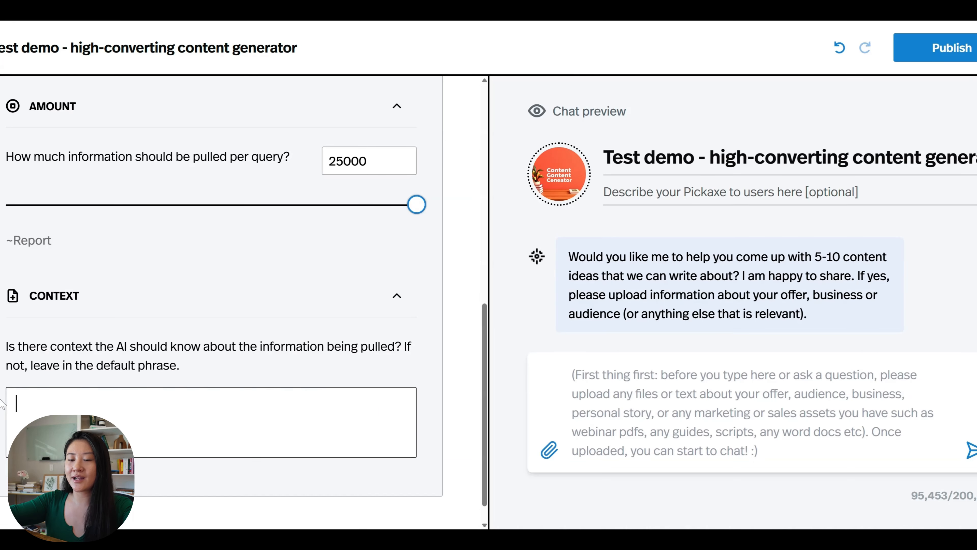
type("The knowledge base attached is for you to imitate the writing style. Do NOT use stories from the knowledge base; stories should come from what the user uploads or provides.")
scroll(244, 302, "down", 1)
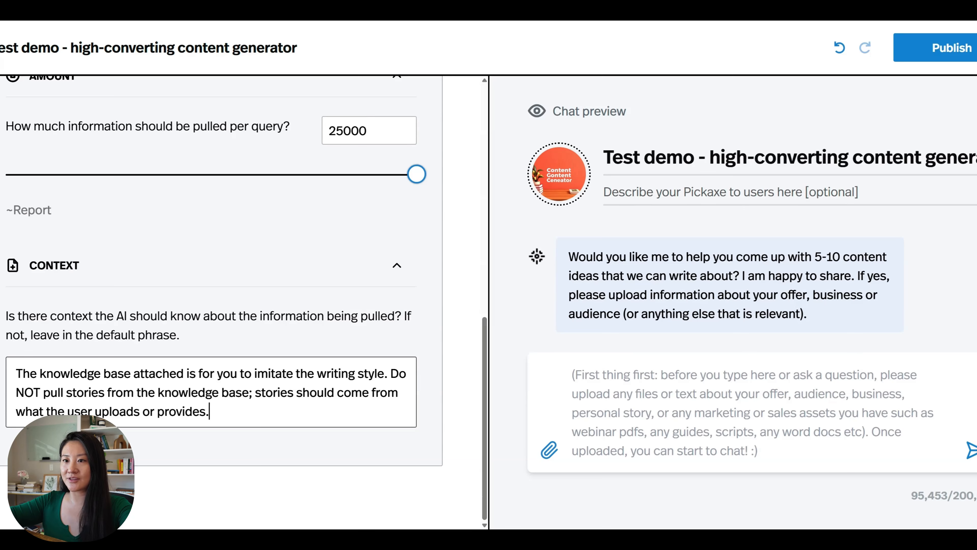
scroll(247, 270, "up", 10)
- Browse the Act tab's Community Actions, highlighting Send Summary Email to Owner
left_click(269, 115)
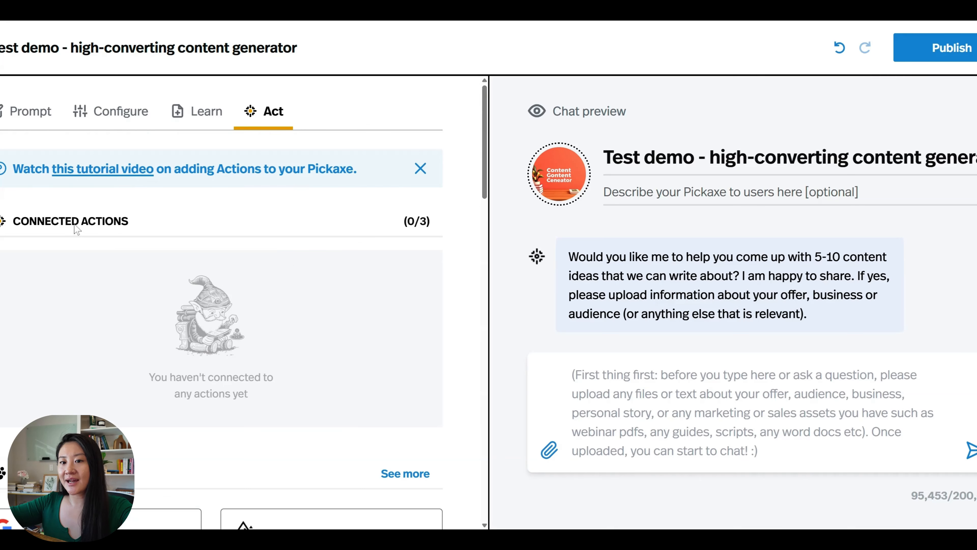
scroll(226, 309, "down", 4)
scroll(225, 309, "down", 2)
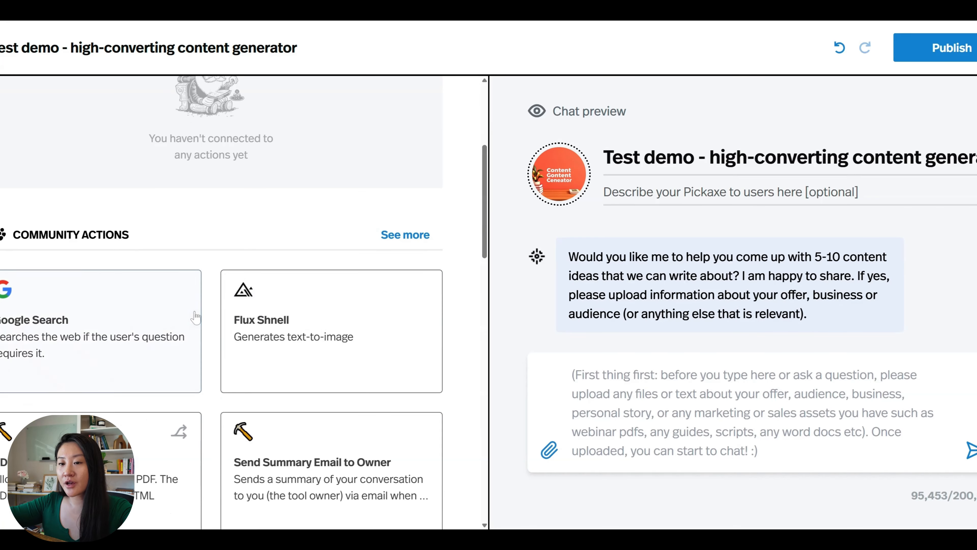
scroll(195, 316, "down", 3)
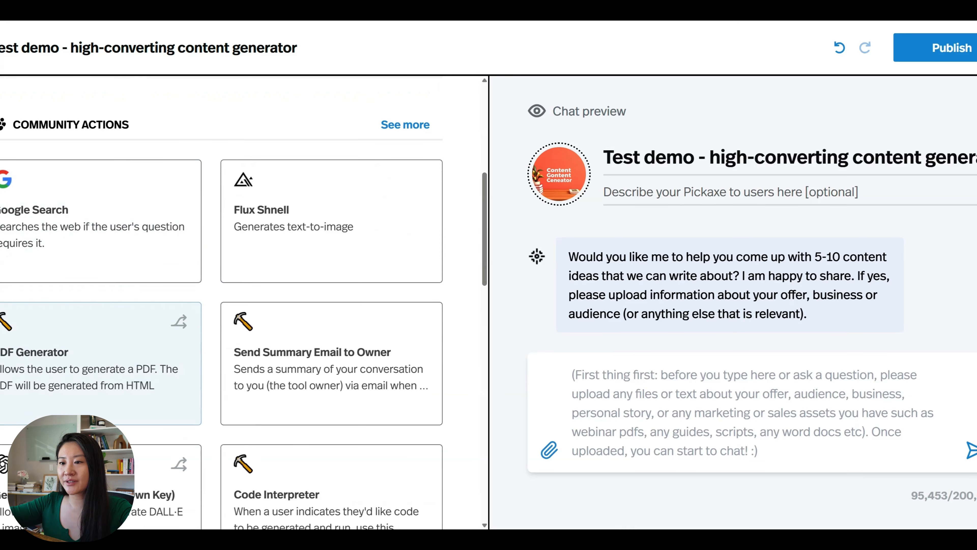
scroll(196, 316, "down", 3)
left_click(238, 252)
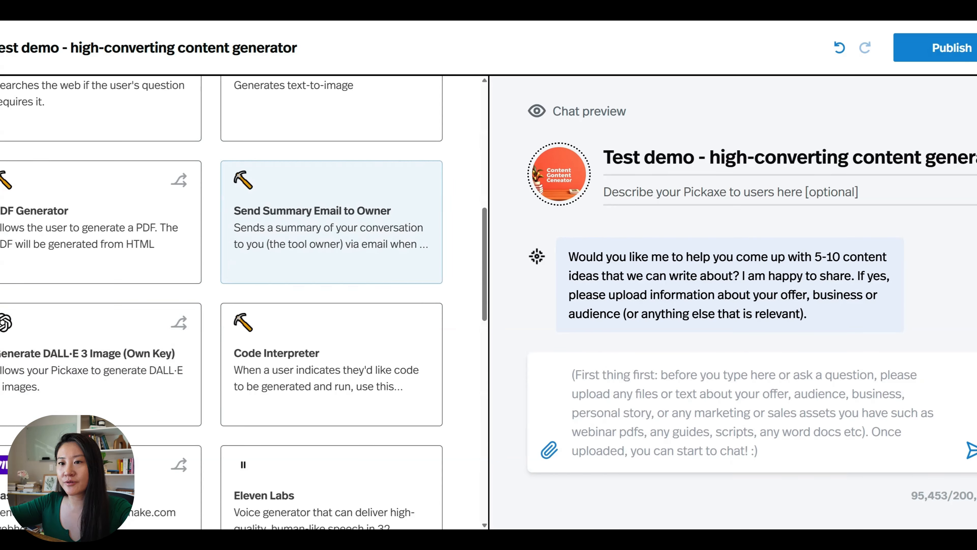
scroll(238, 251, "down", 2)
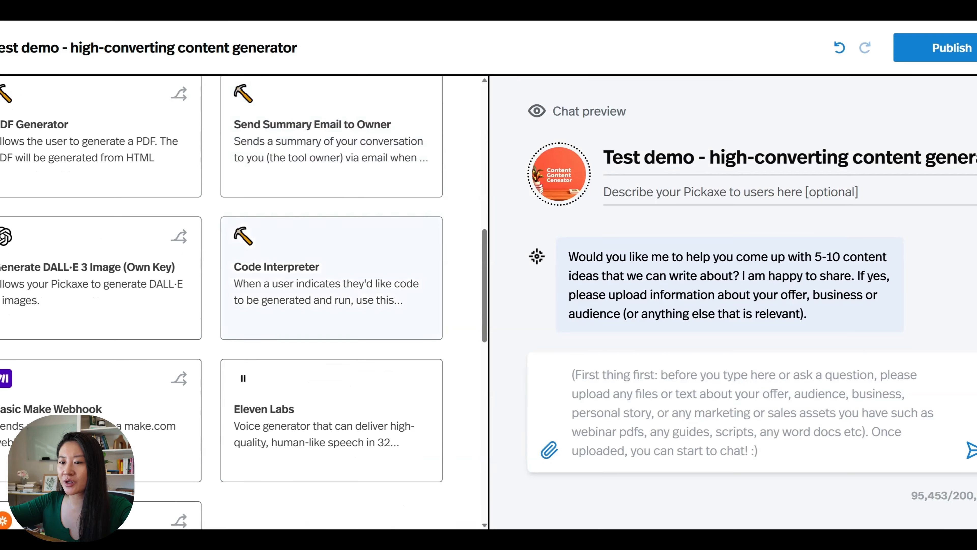
scroll(247, 269, "down", 3)
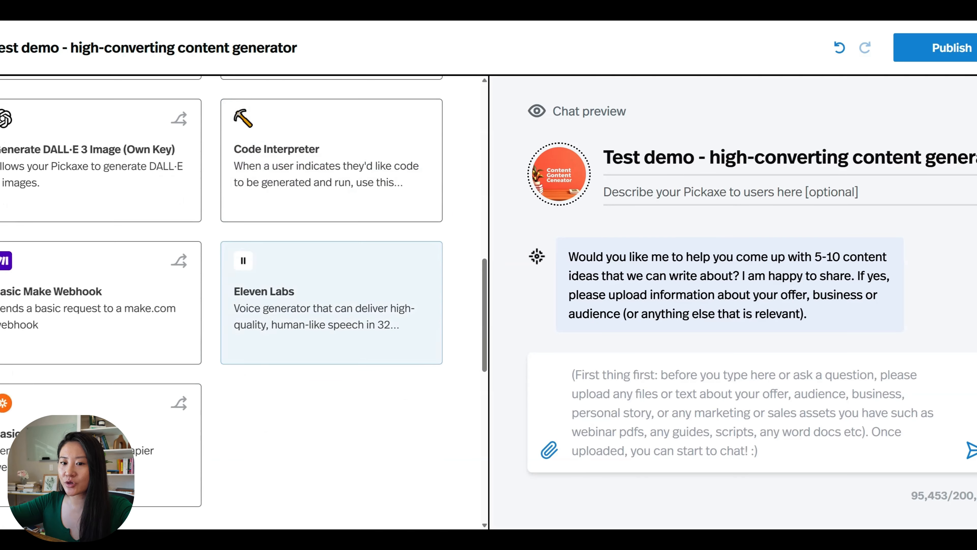
scroll(247, 269, "up", 10)
scroll(246, 269, "up", 1)
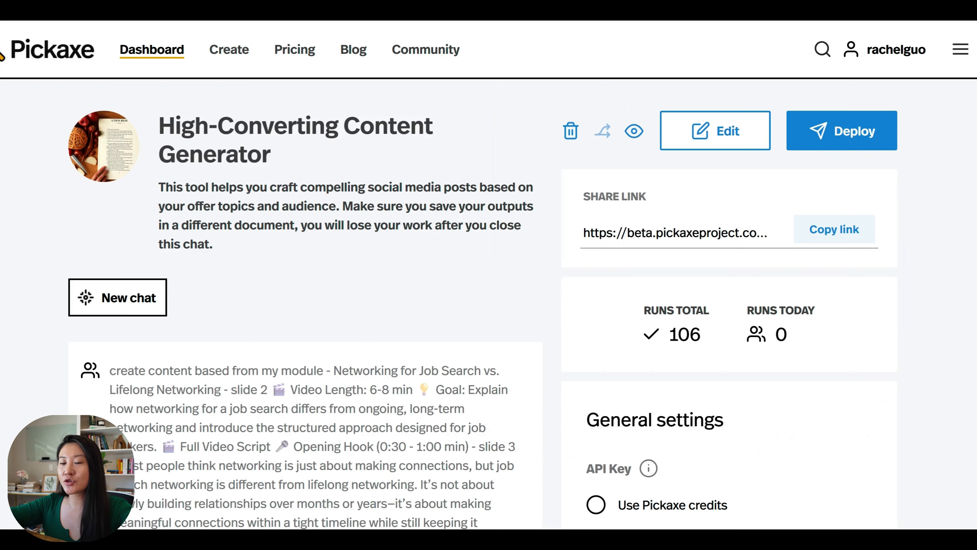
- Open the Deploy options and copy the chatbot's share link
left_click(840, 150)
left_click(495, 413)
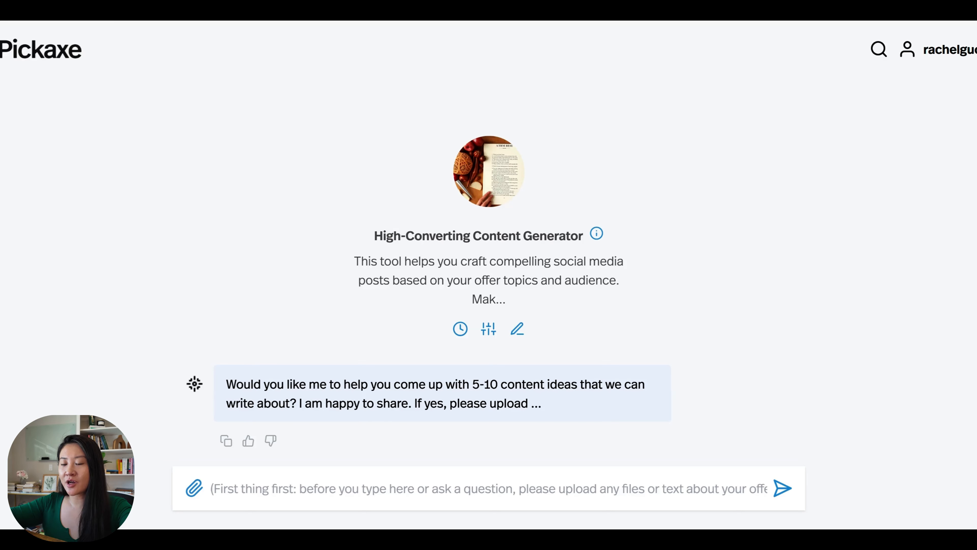
- Draft a request for 10 ideas on how tech professionals can find higher paying jobs faster
left_click(405, 503)
type("ye")
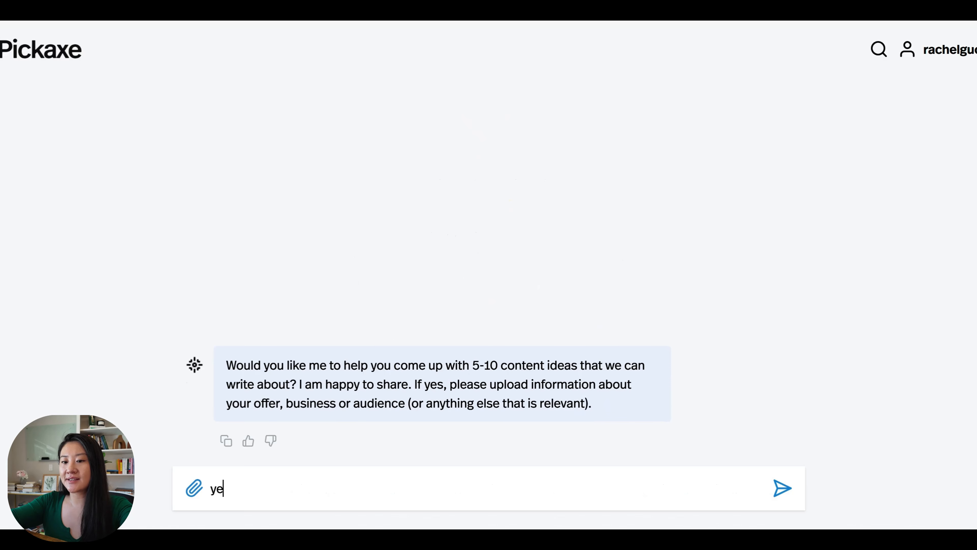
type("s, pls help me ")
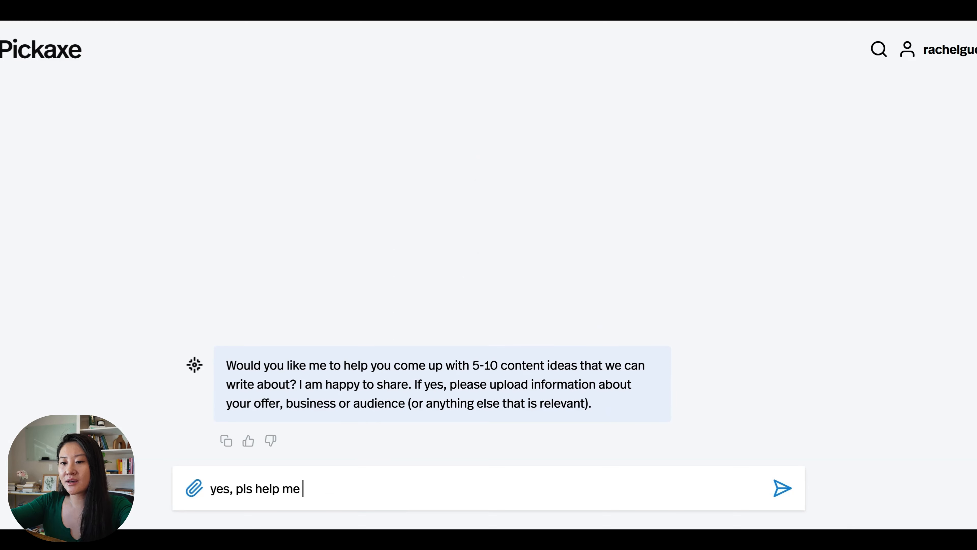
type("generate 10 ideas around this topic: \"")
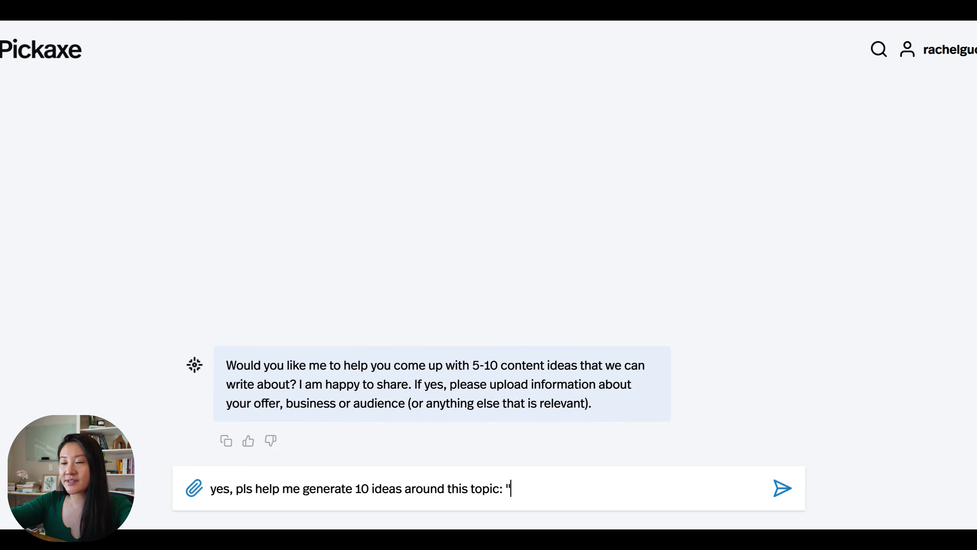
type("how to fi")
key("BackSpace")
key("BackSpace")
key("BackSpace")
key("BackSpace")
key("BackSpace")
key("BackSpace")
type("tech professionals")
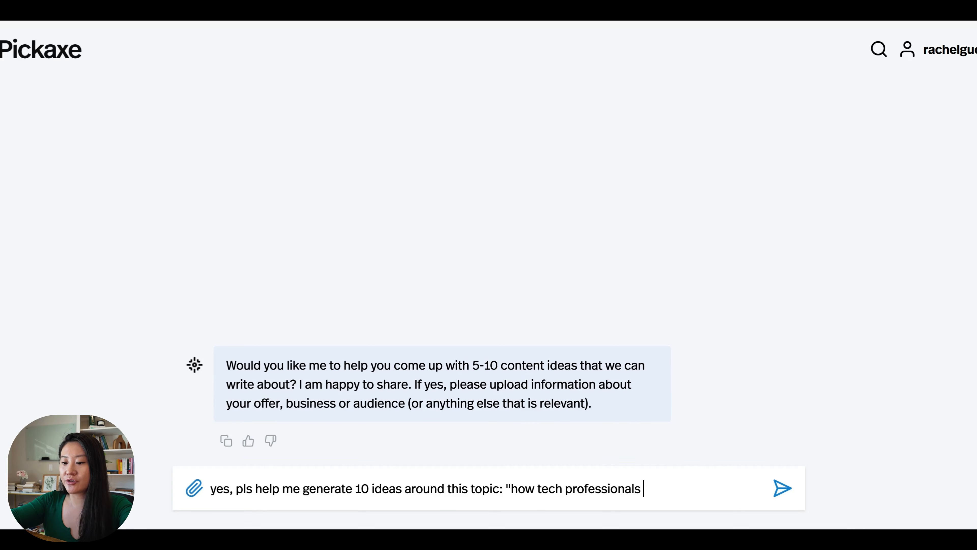
type("can find their nexthigher paying jobs faster\"")
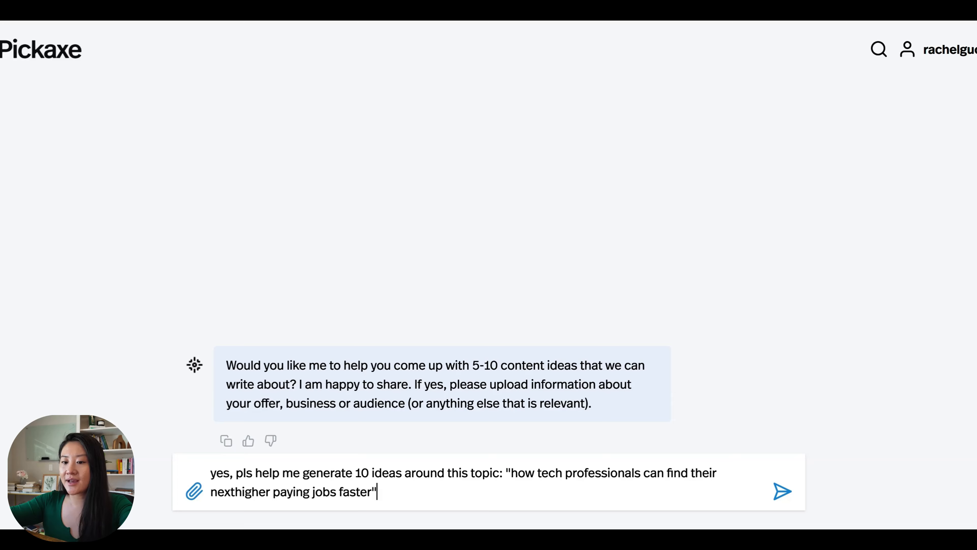
left_click(230, 492)
- Insert the missing space in 'next higher' and send the 10-ideas request
key("Right")
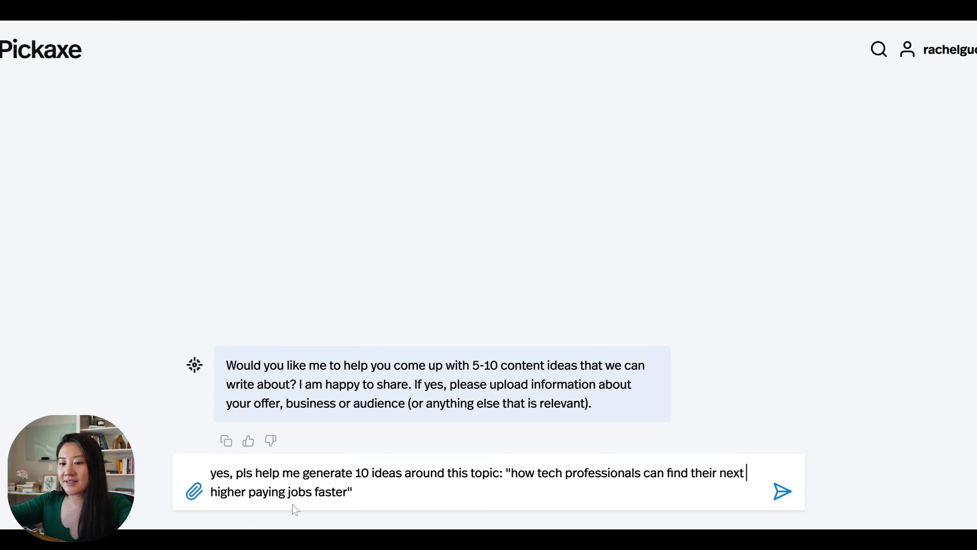
key("Return")
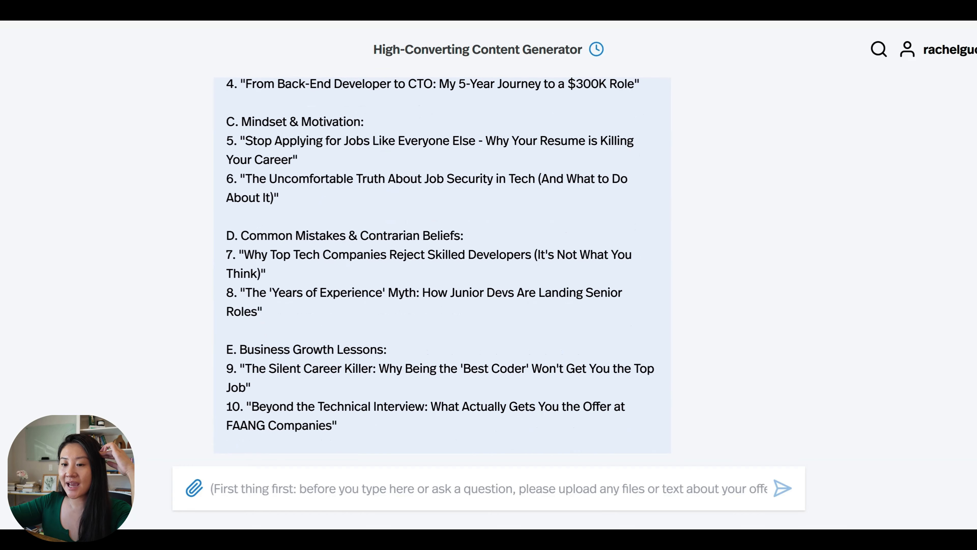
scroll(369, 200, "up", 5)
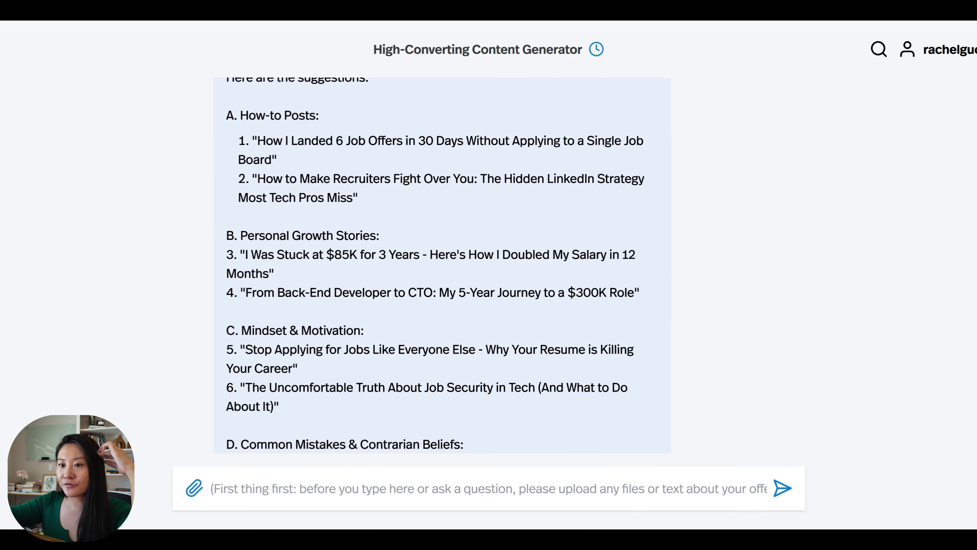
scroll(441, 262, "down", 5)
scroll(441, 262, "up", 5)
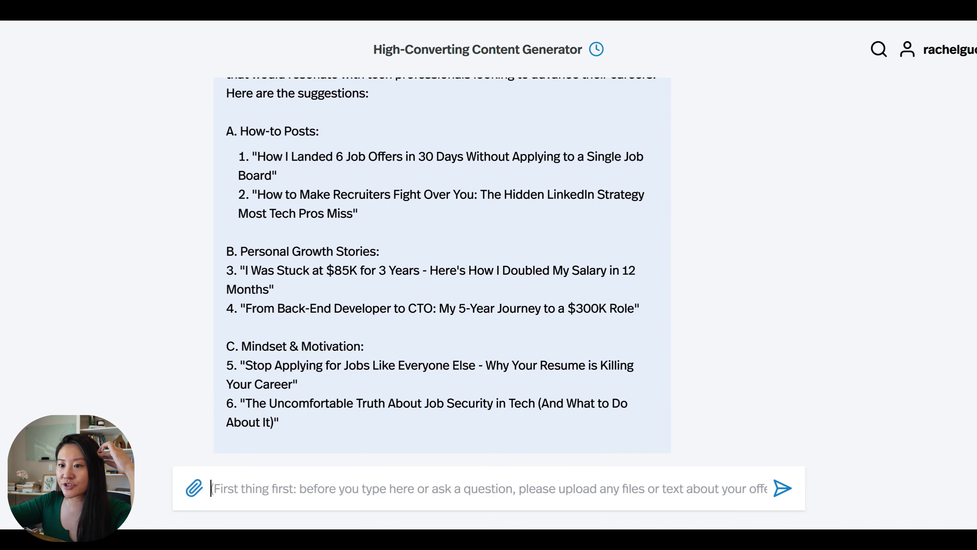
- Review the 10 returned ideas and select the first How-to Post title
scroll(441, 262, "down", 4)
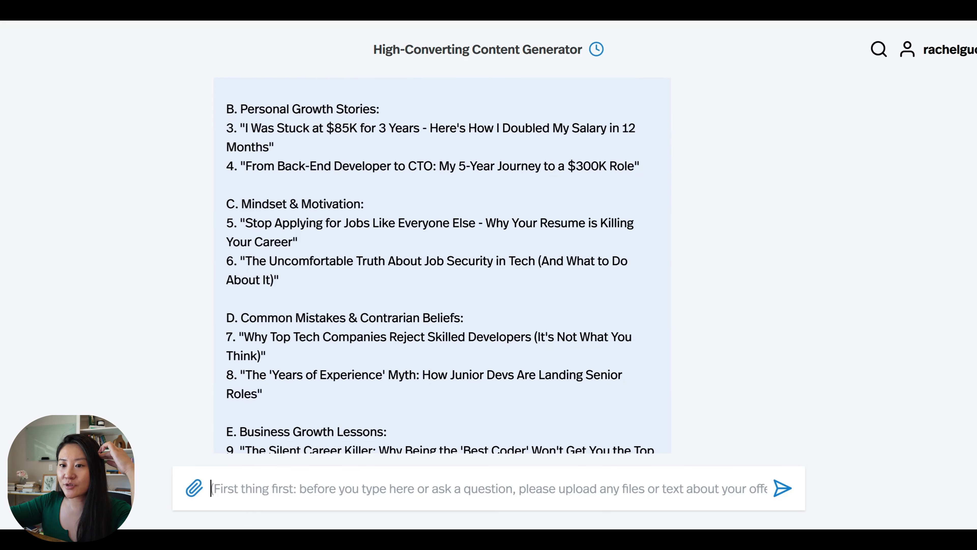
scroll(440, 262, "down", 1)
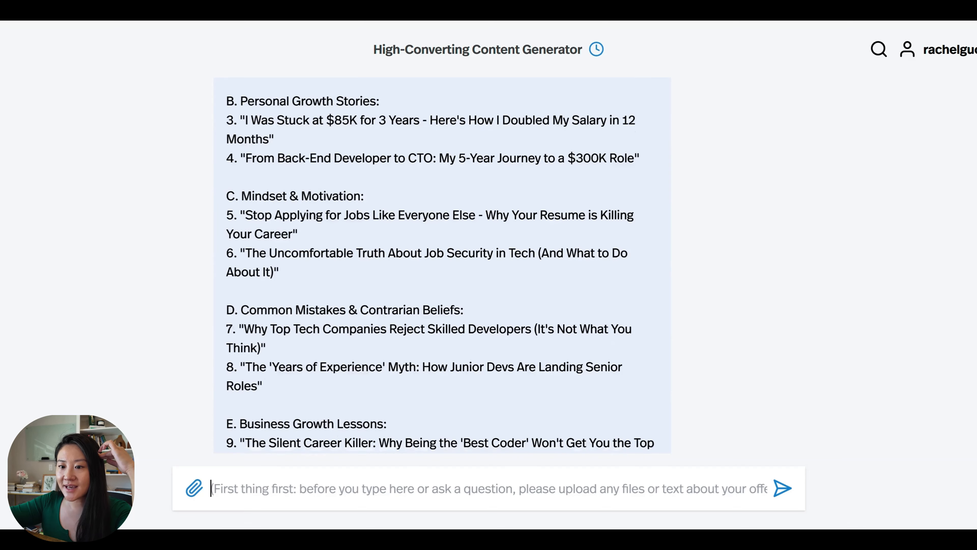
scroll(441, 262, "down", 3)
scroll(440, 262, "up", 8)
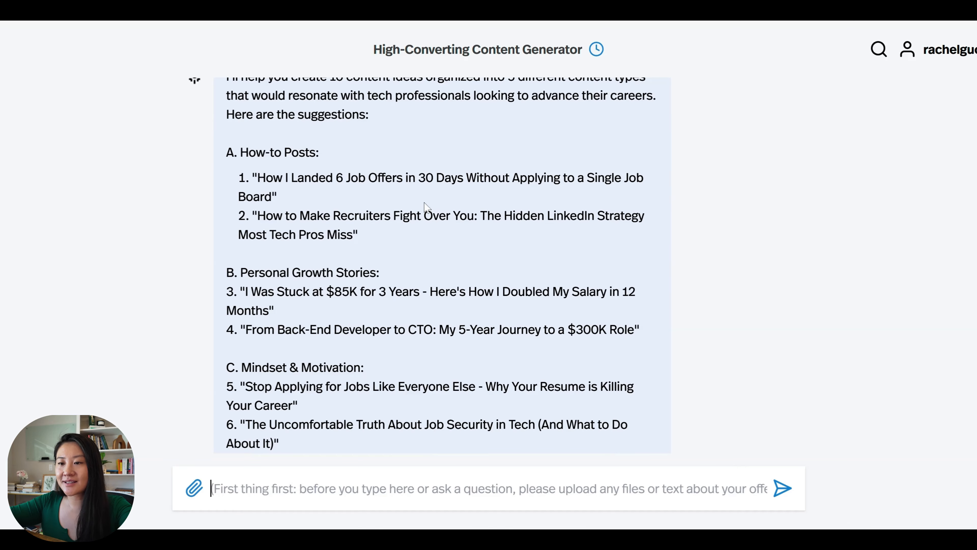
scroll(443, 266, "down", 6)
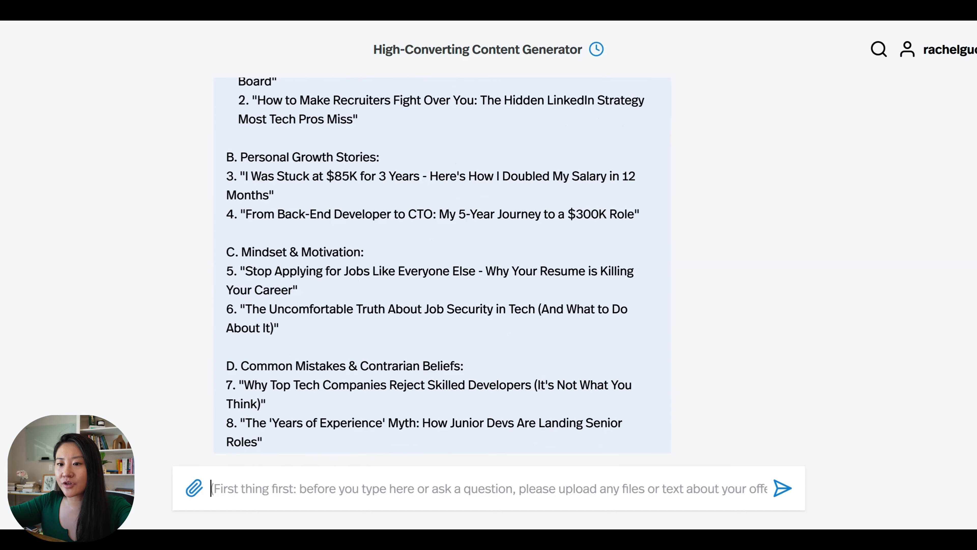
scroll(443, 266, "down", 2)
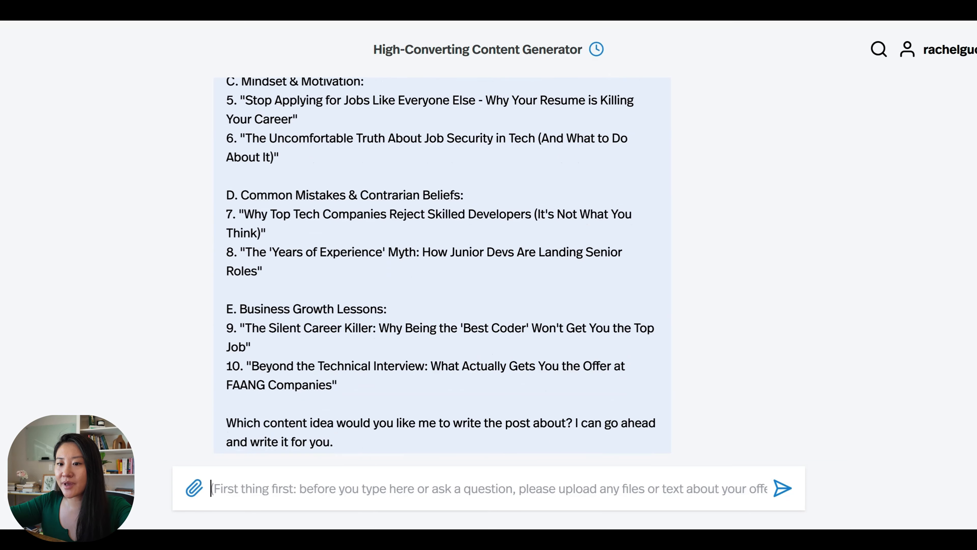
scroll(442, 266, "up", 7)
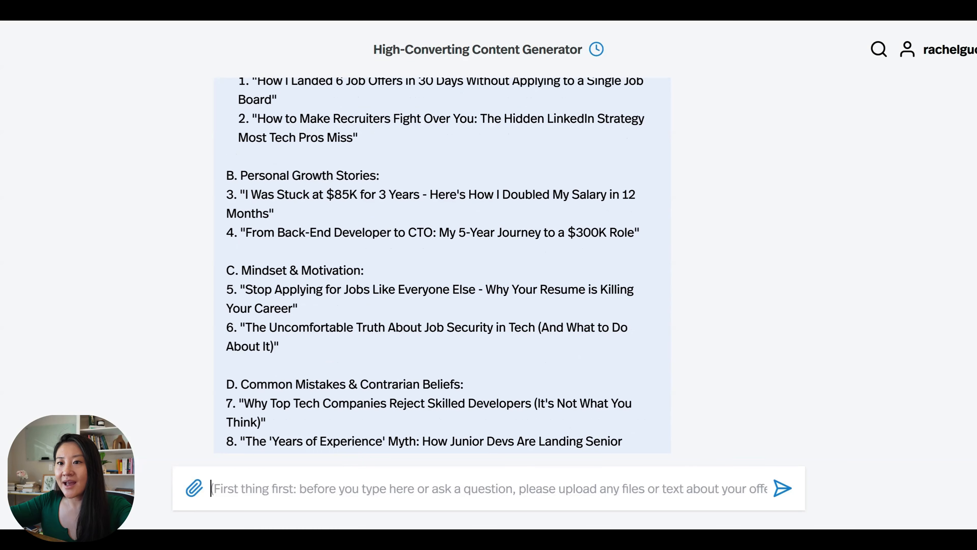
left_click_drag(252, 140, 287, 154)
key("ctrl+c")
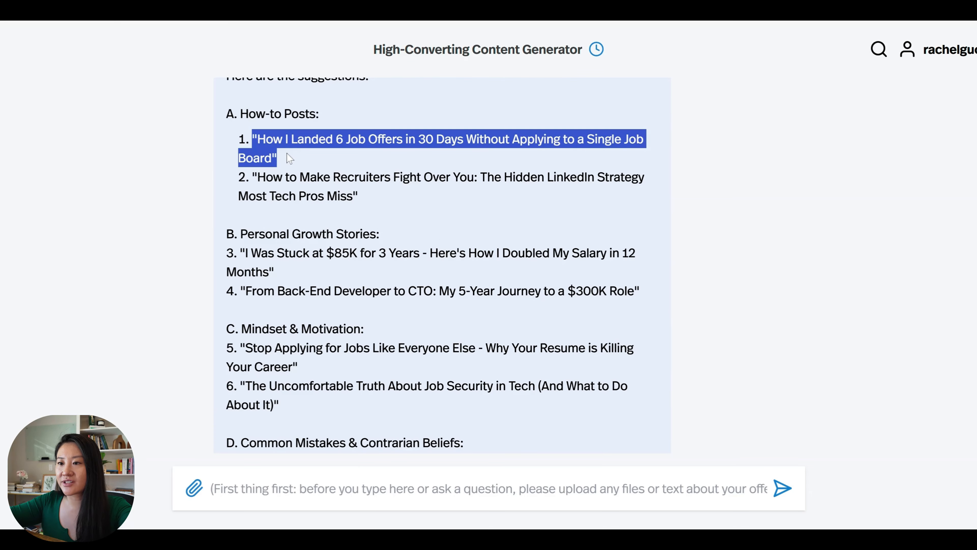
- Paste the first idea's title and ask the bot to write a LinkedIn post for it
left_click(416, 507)
key("ctrl+v")
scroll(442, 265, "down", 8)
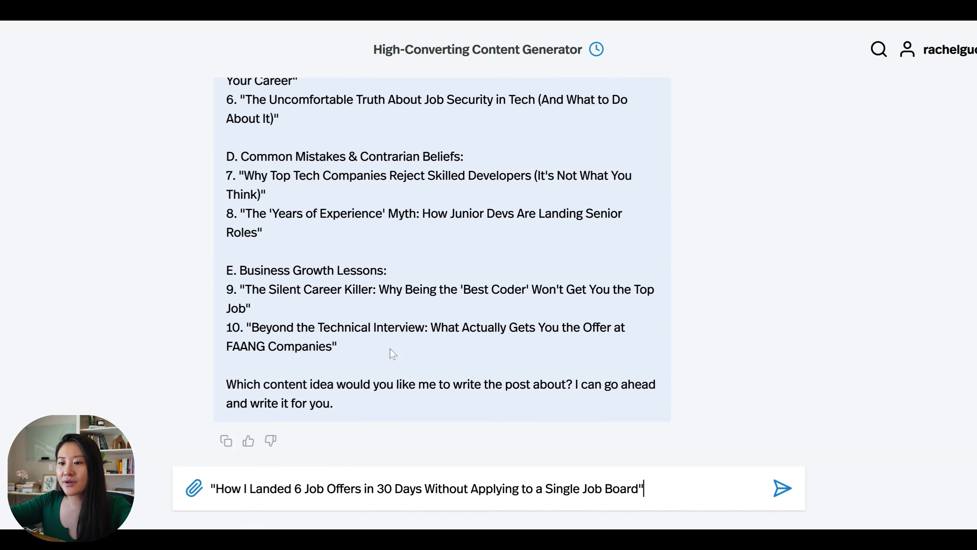
type("go ahead and w")
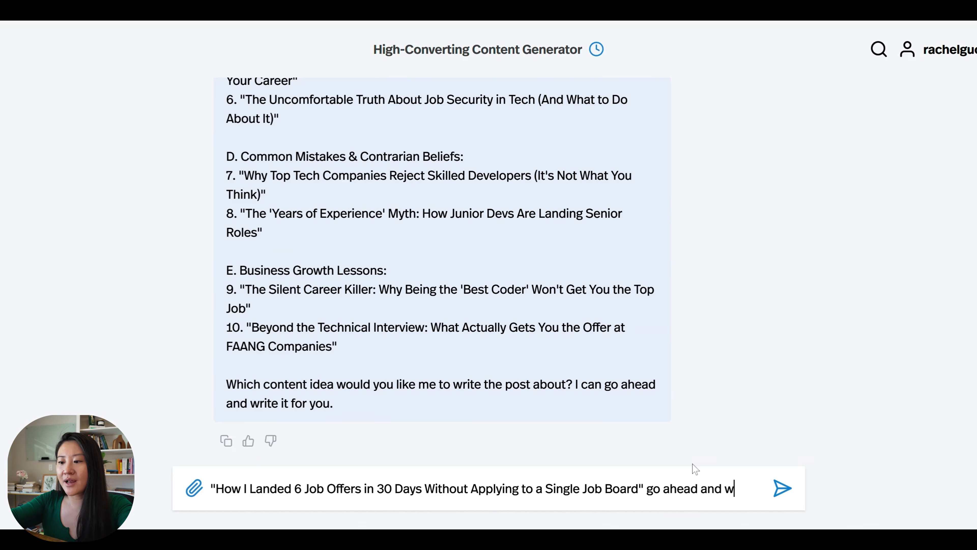
type("rite me a post for this on ")
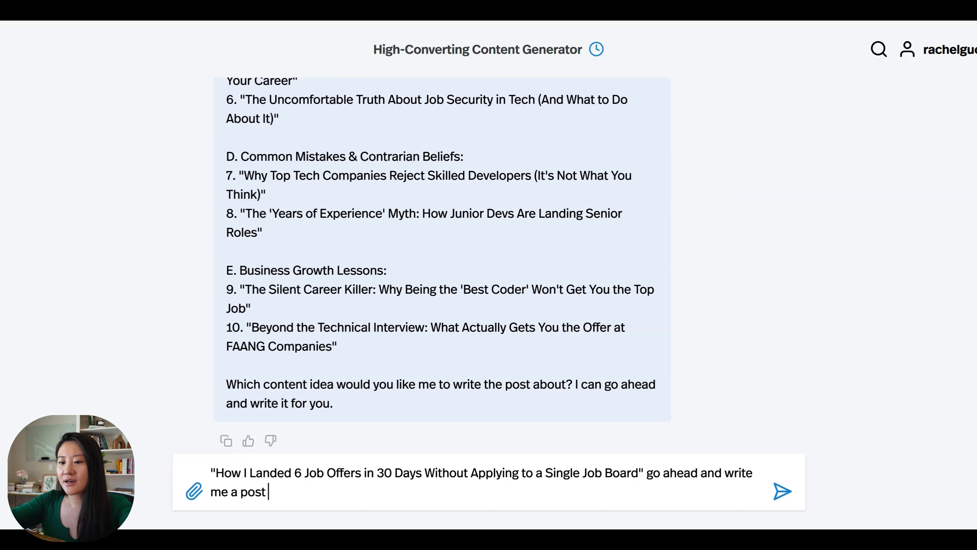
type("Linke")
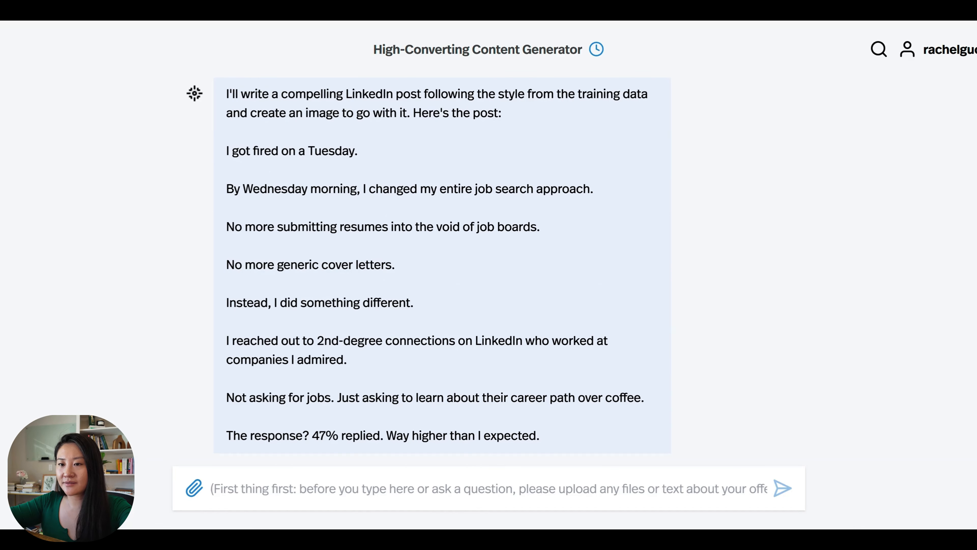
- Read through the generated 6-job-offers LinkedIn post down to its image-generation offer
scroll(443, 266, "down", 1)
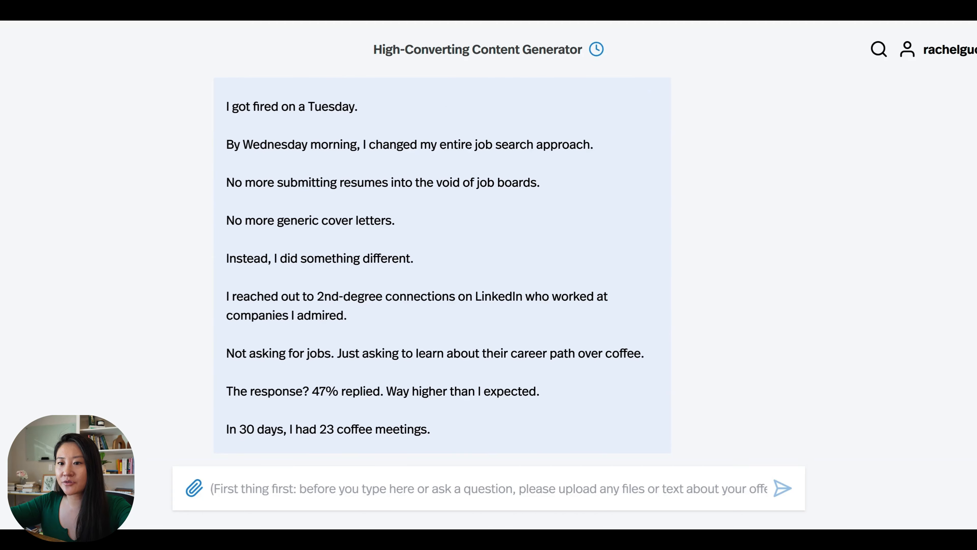
scroll(443, 266, "down", 1)
scroll(442, 265, "down", 1)
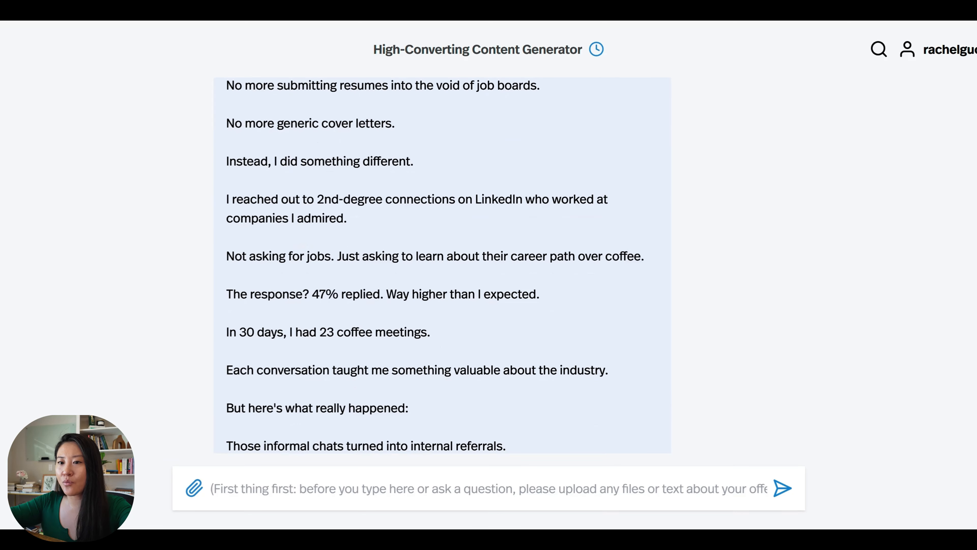
scroll(443, 265, "down", 1)
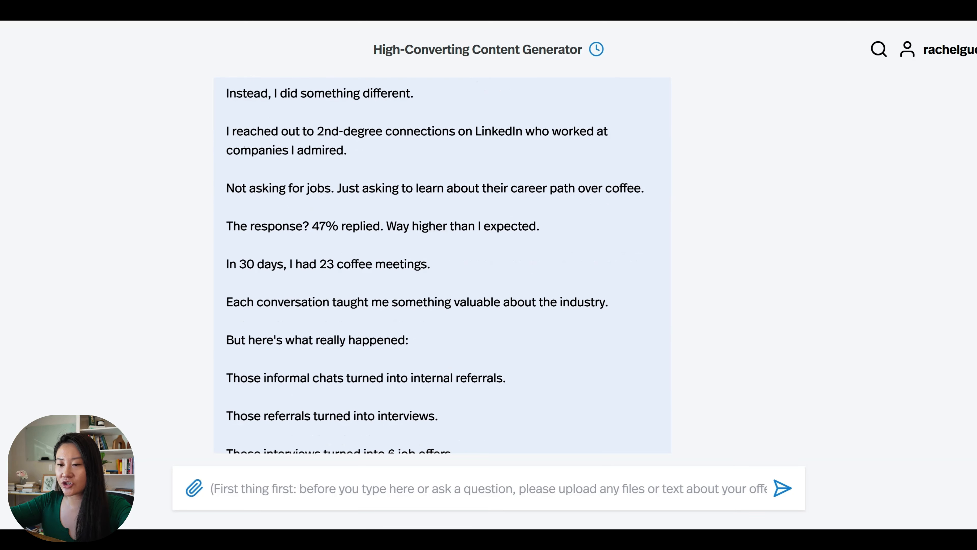
scroll(443, 266, "down", 1)
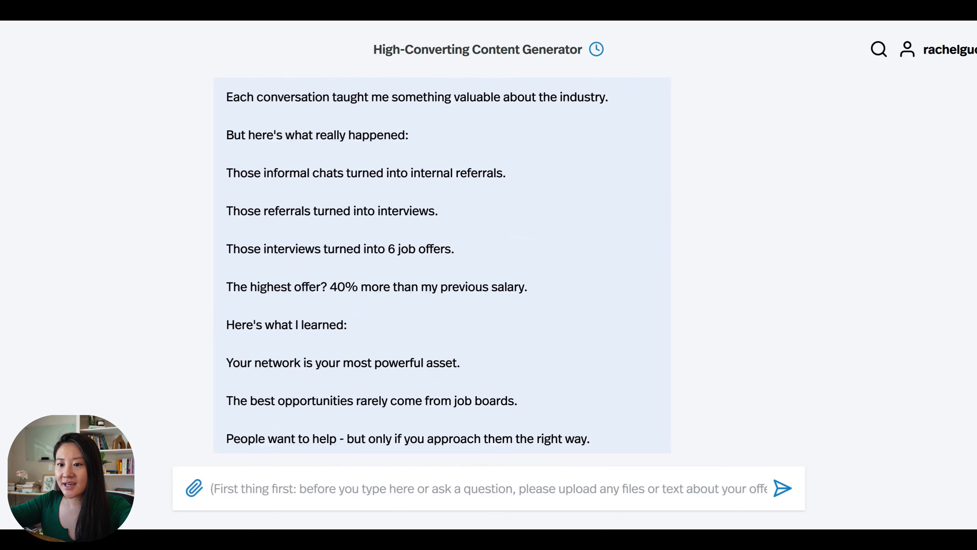
scroll(345, 252, "up", 1)
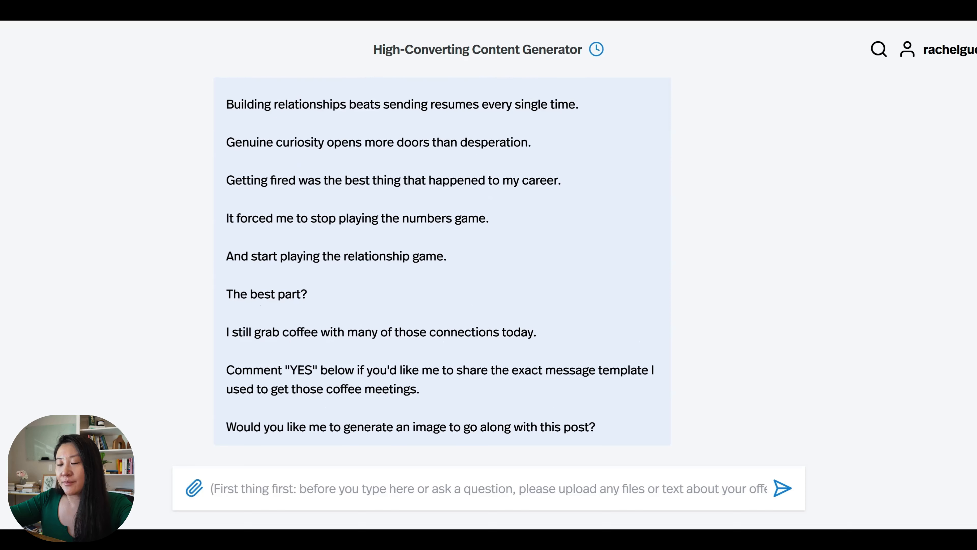
scroll(423, 251, "up", 5)
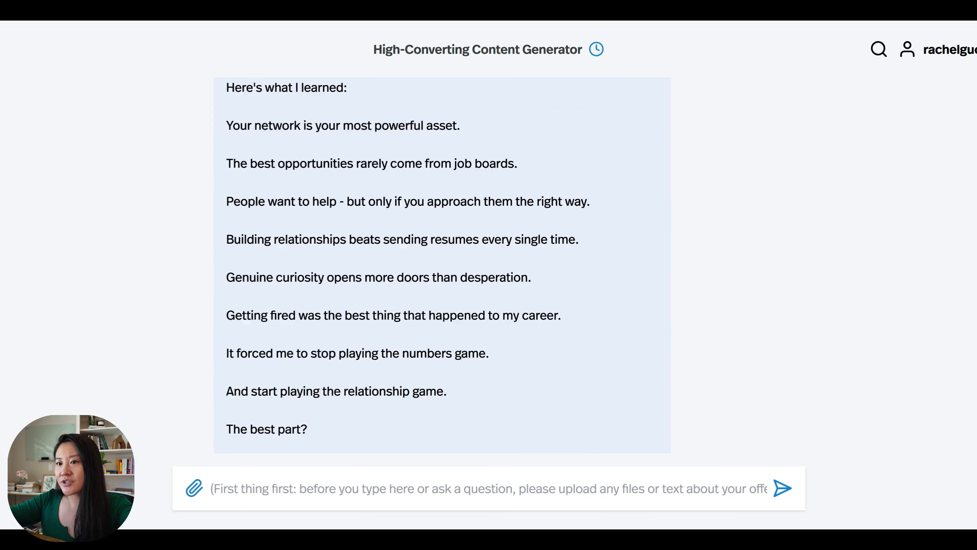
scroll(424, 250, "down", 3)
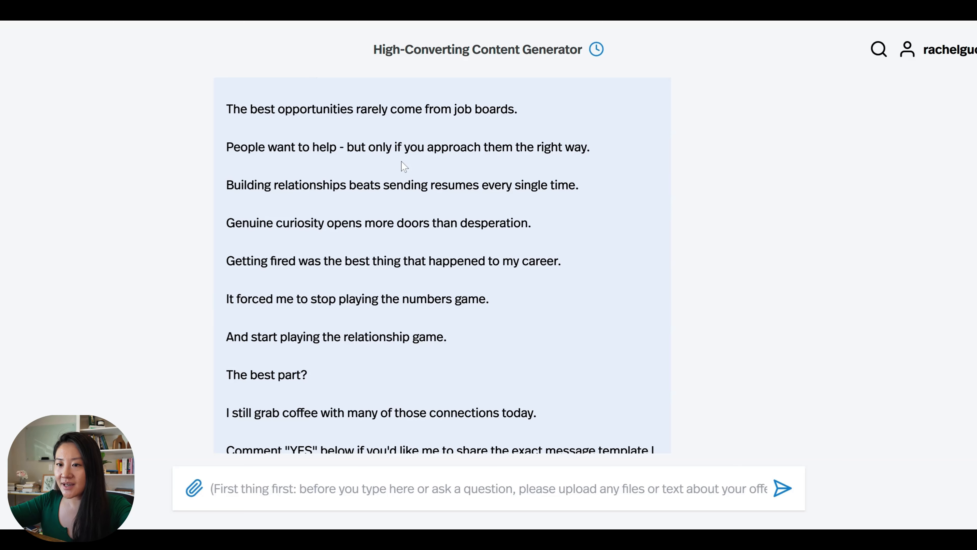
scroll(408, 358, "up", 4)
scroll(407, 362, "down", 5)
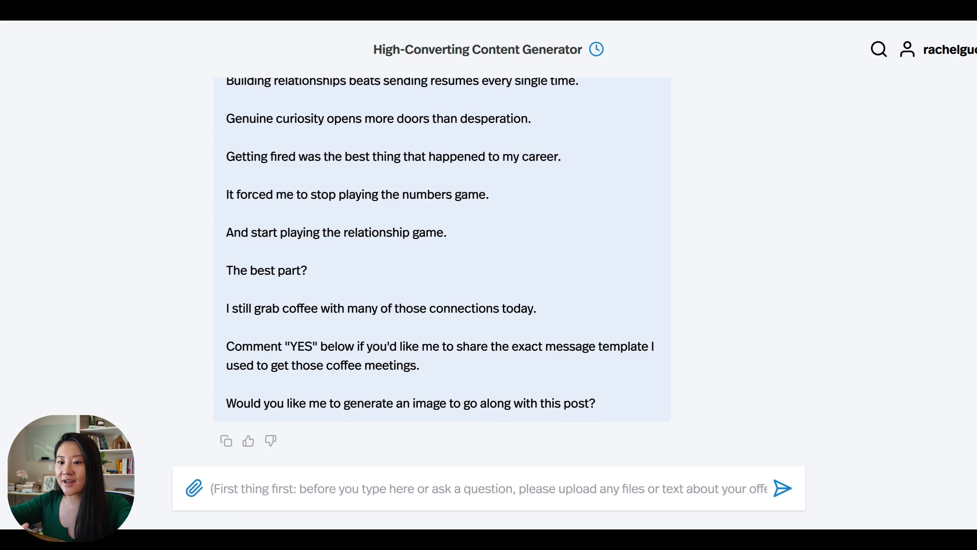
- Request a longer, more in-depth version of the post focused on the method used
type("I like t")
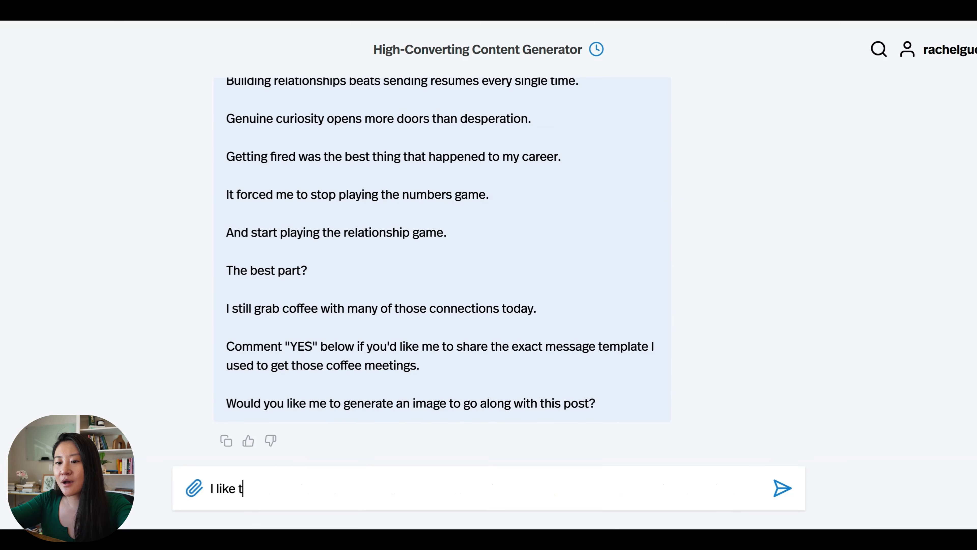
type("his but l want it to")
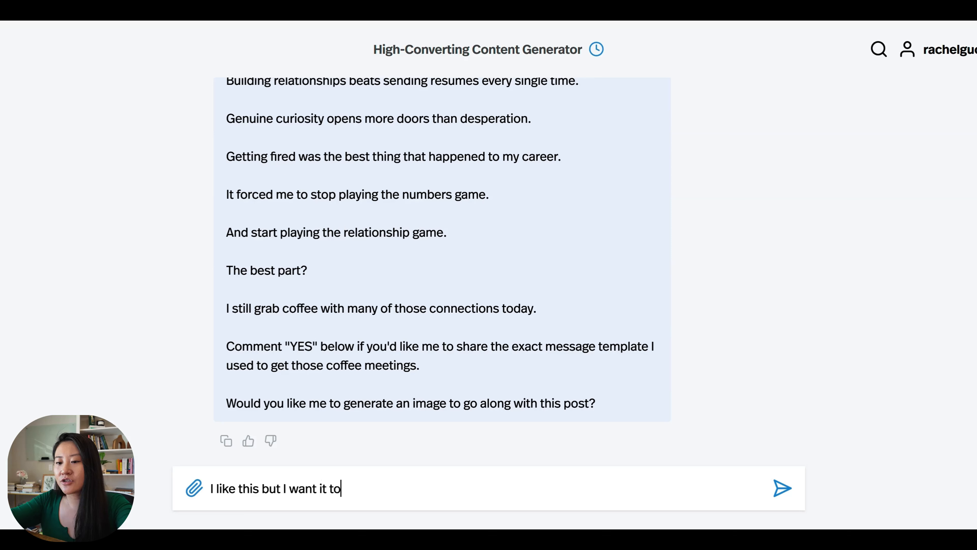
type(" be more indep")
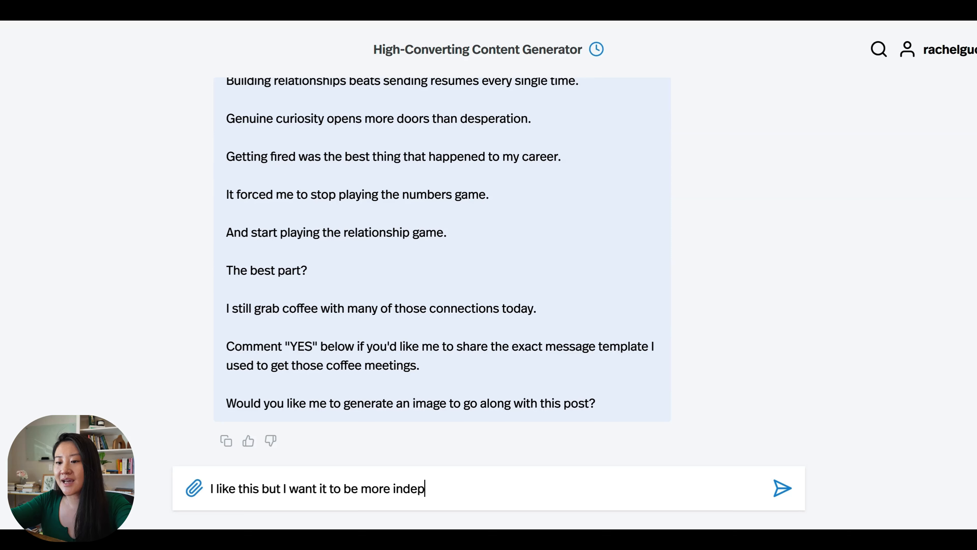
type("th and longer around")
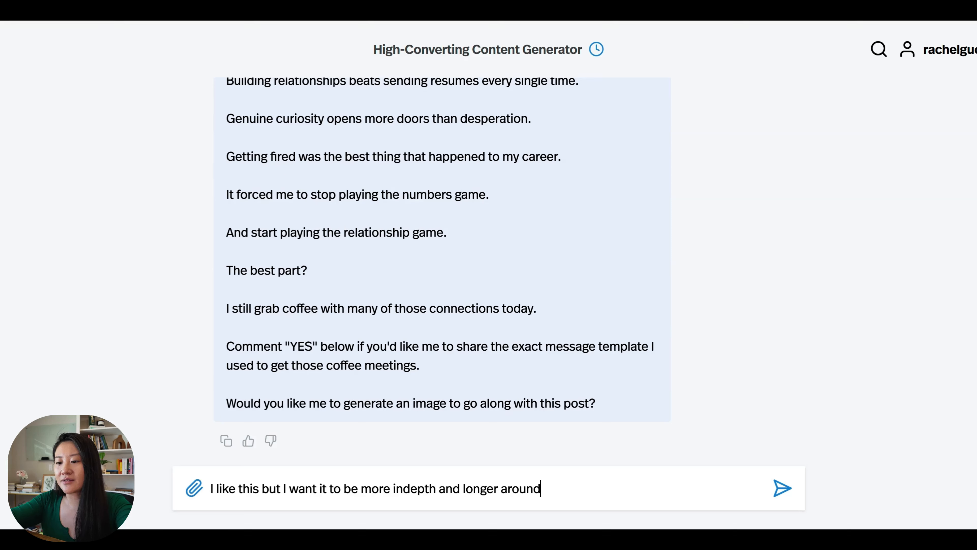
type(" the method I ")
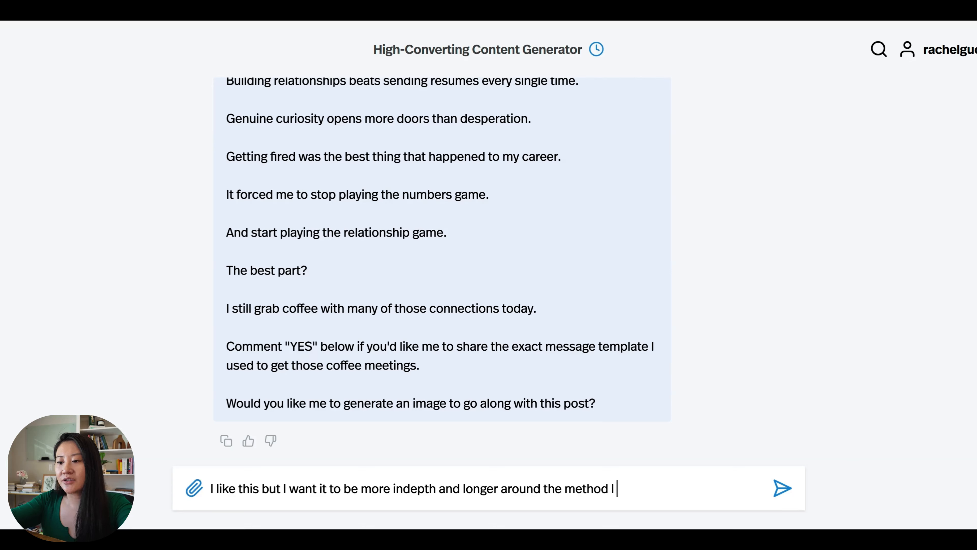
type("used to land 6 fi")
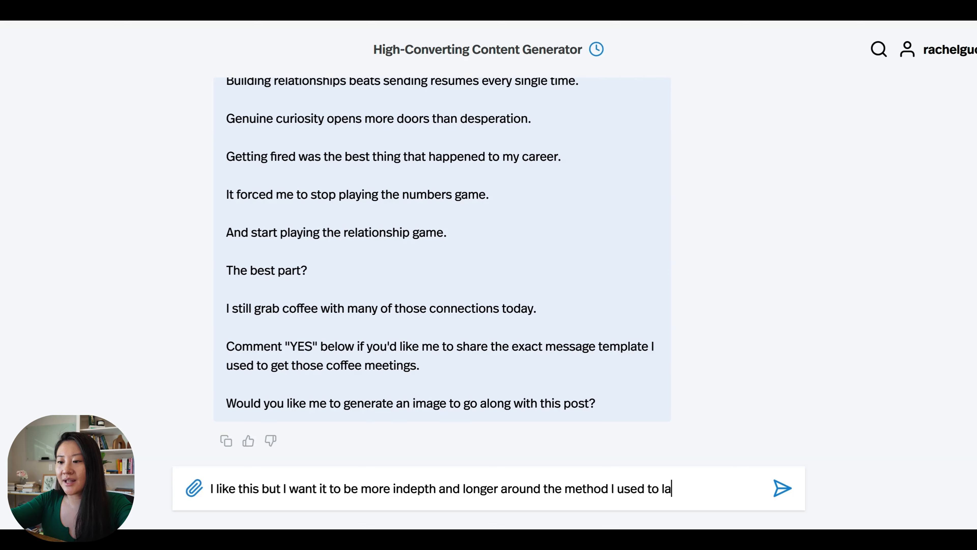
key("Return")
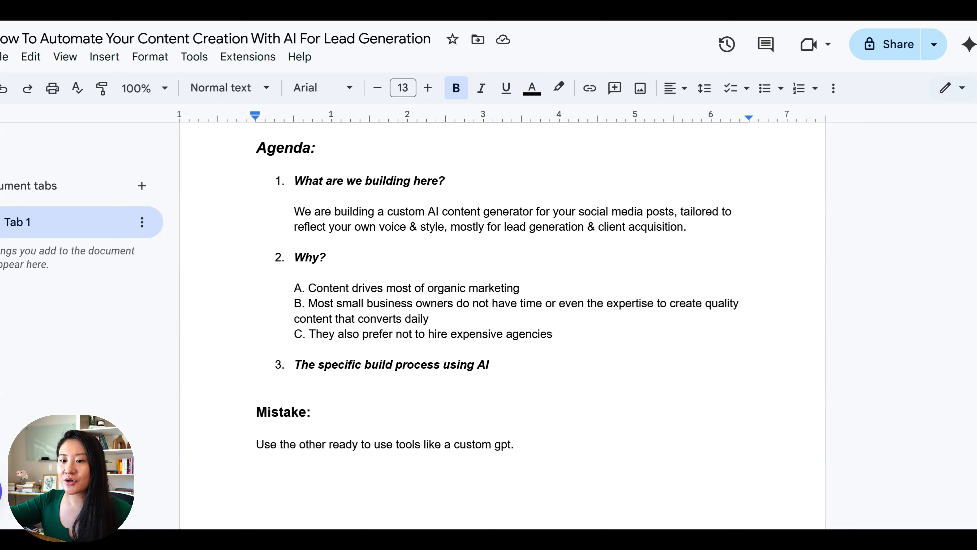
left_click(256, 445)
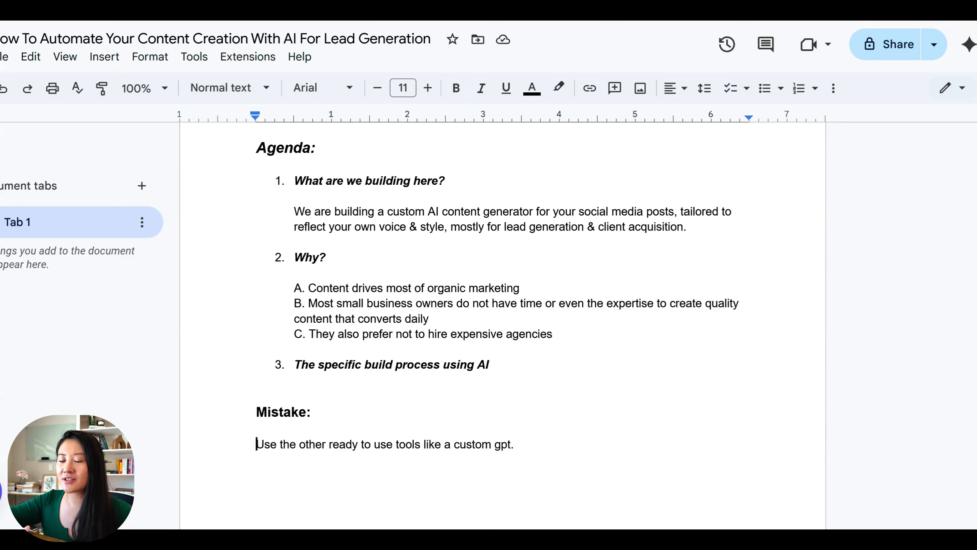
left_click_drag(256, 444, 450, 445)
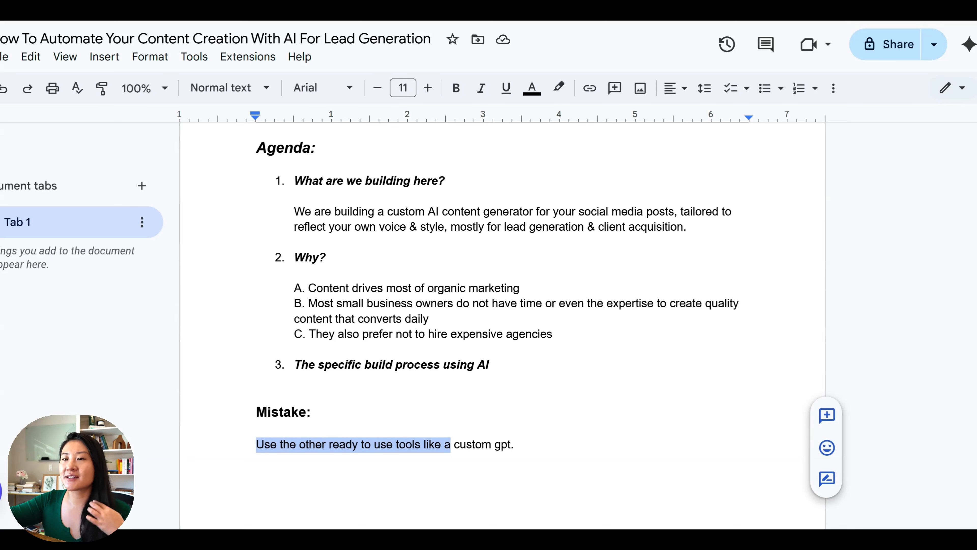
left_click(476, 444)
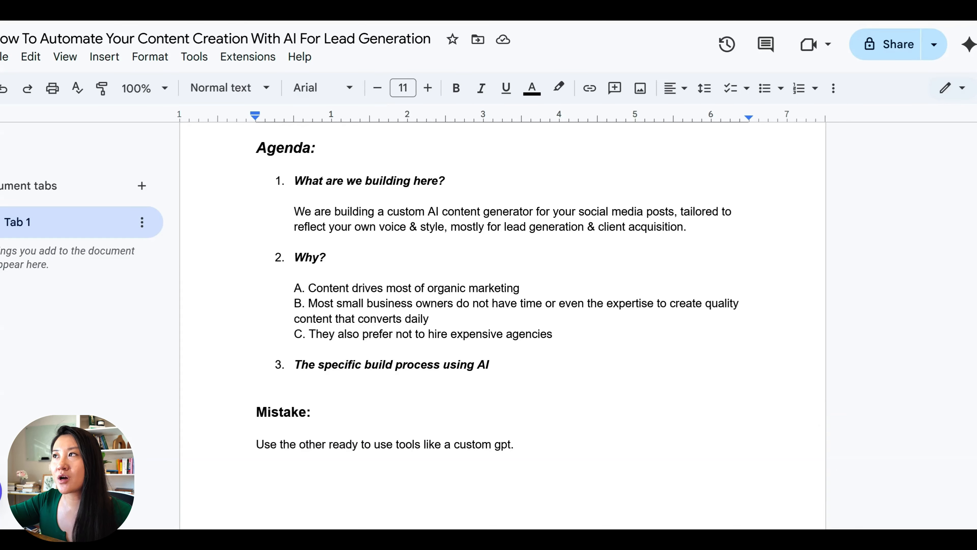